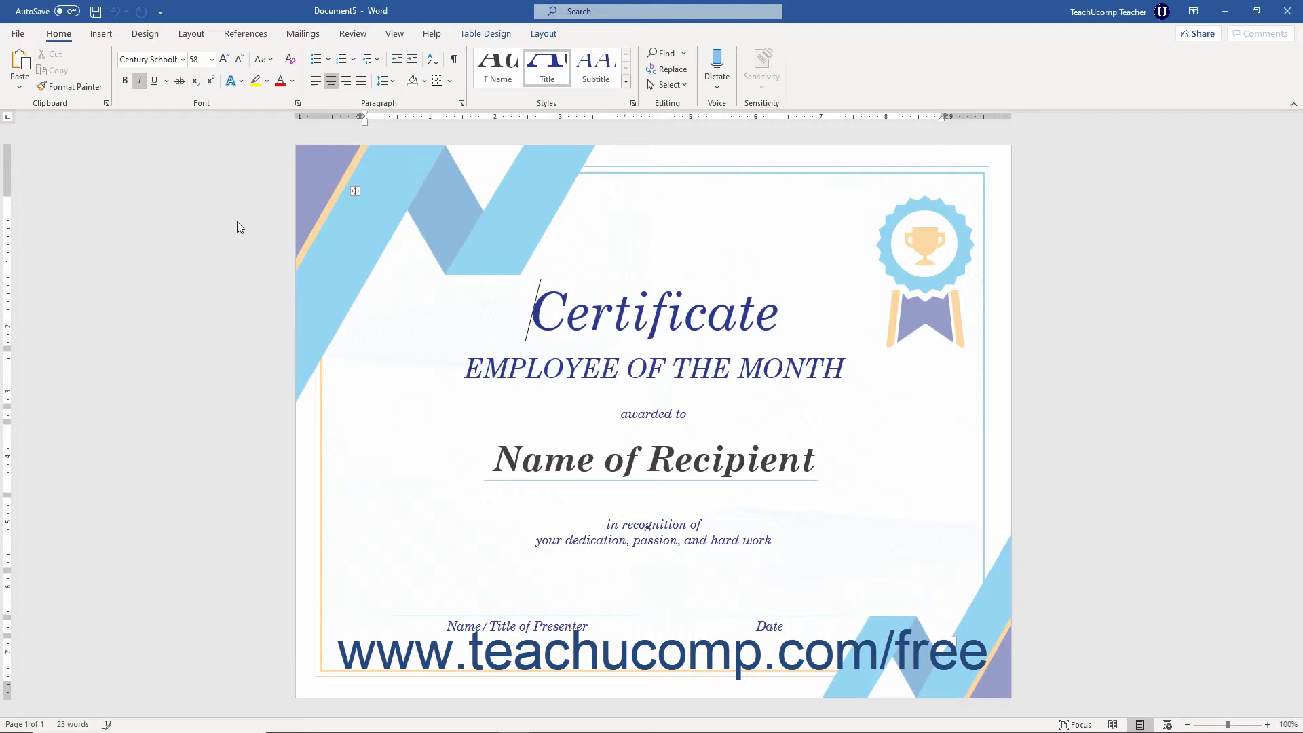
Open Save As and preview the Recent, OneDrive, Sites and This PC locations, ending on This PC
{"action": "left_click", "coordinate": [15, 34]}
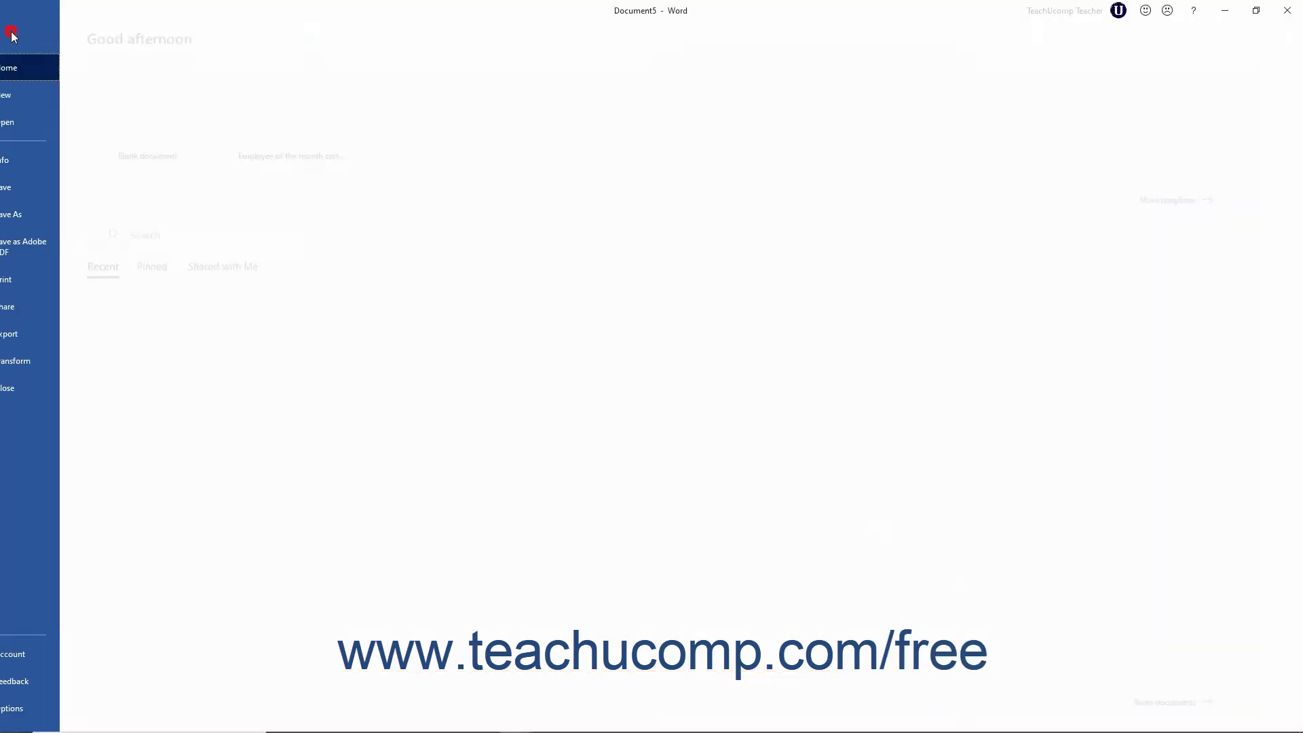
{"action": "left_click", "coordinate": [34, 216]}
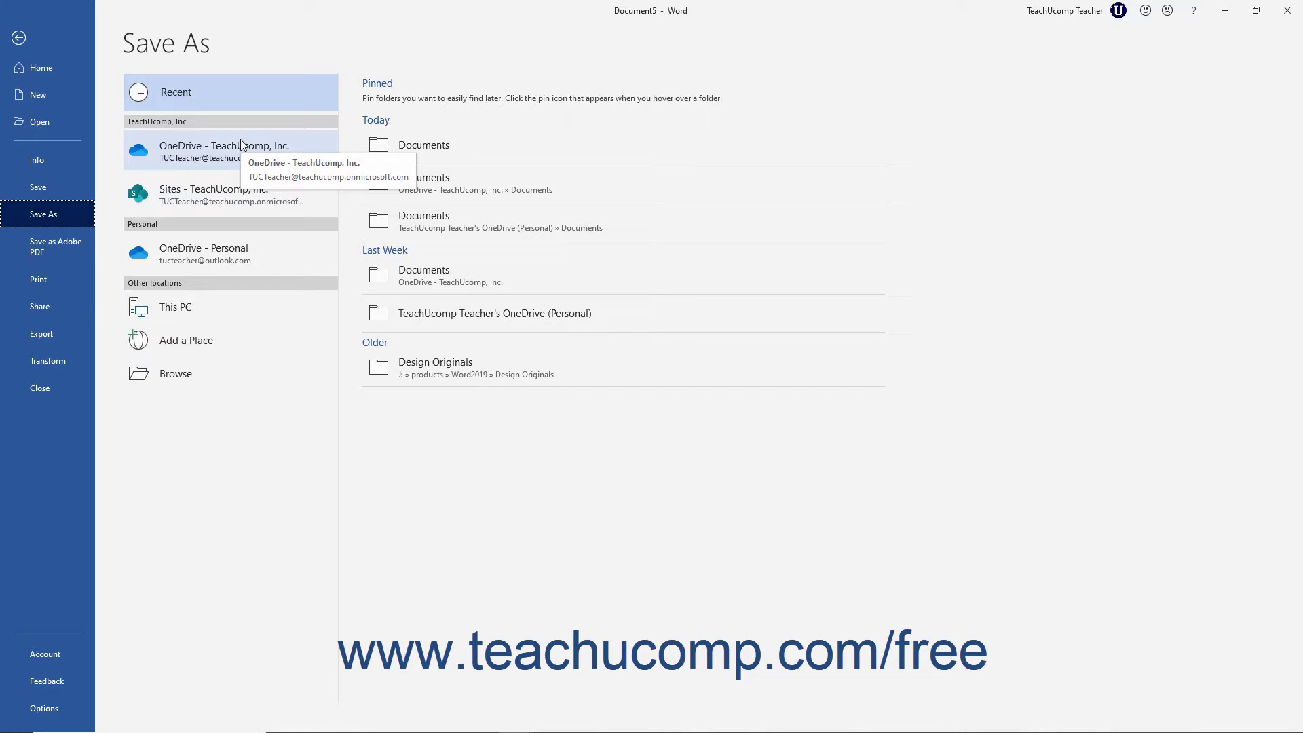
{"action": "left_click", "coordinate": [295, 80]}
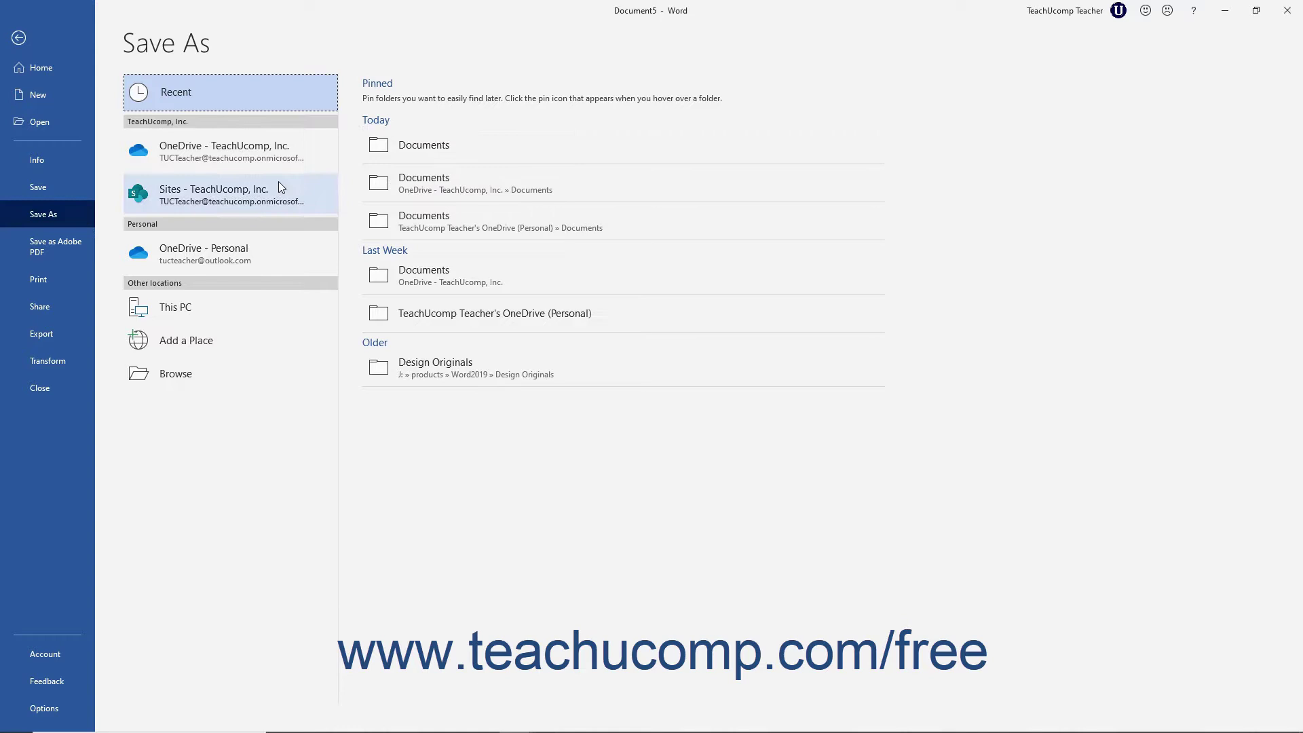
{"action": "left_click", "coordinate": [264, 170]}
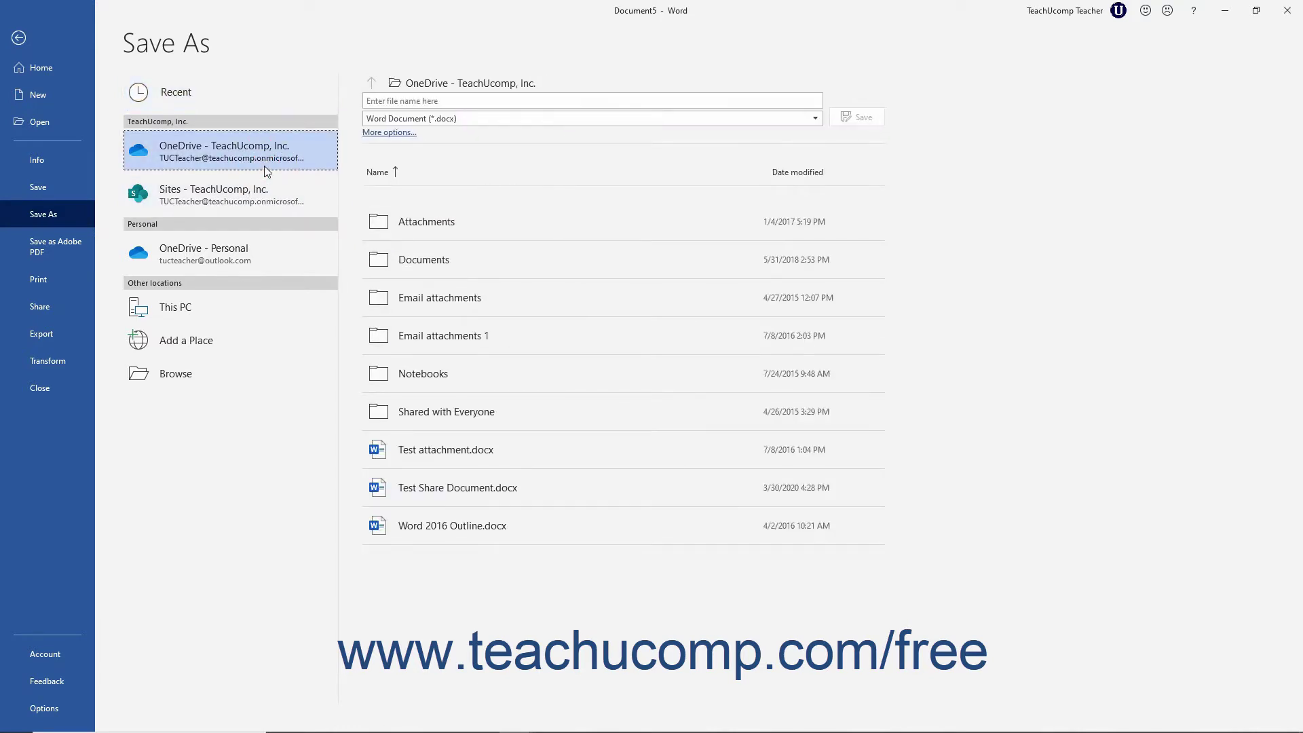
{"action": "left_click", "coordinate": [255, 201]}
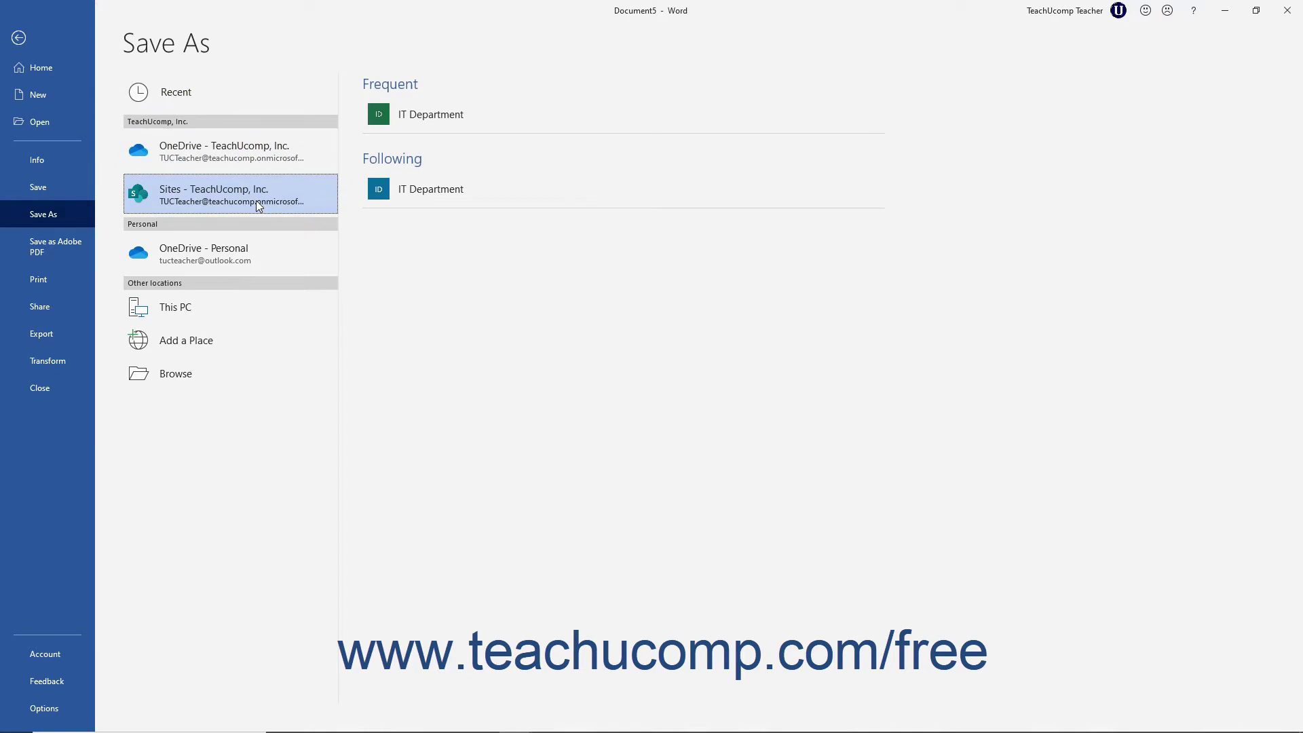
{"action": "left_click", "coordinate": [228, 309]}
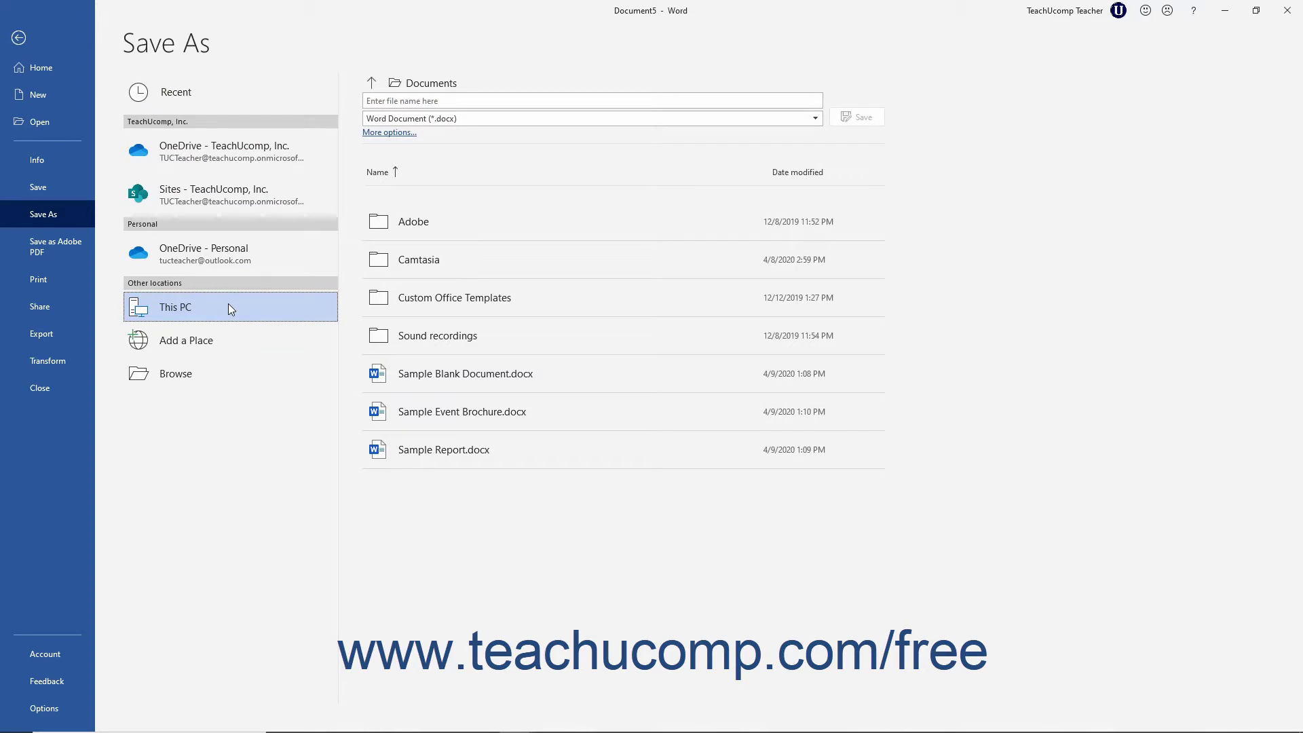
{"action": "left_click", "coordinate": [237, 168]}
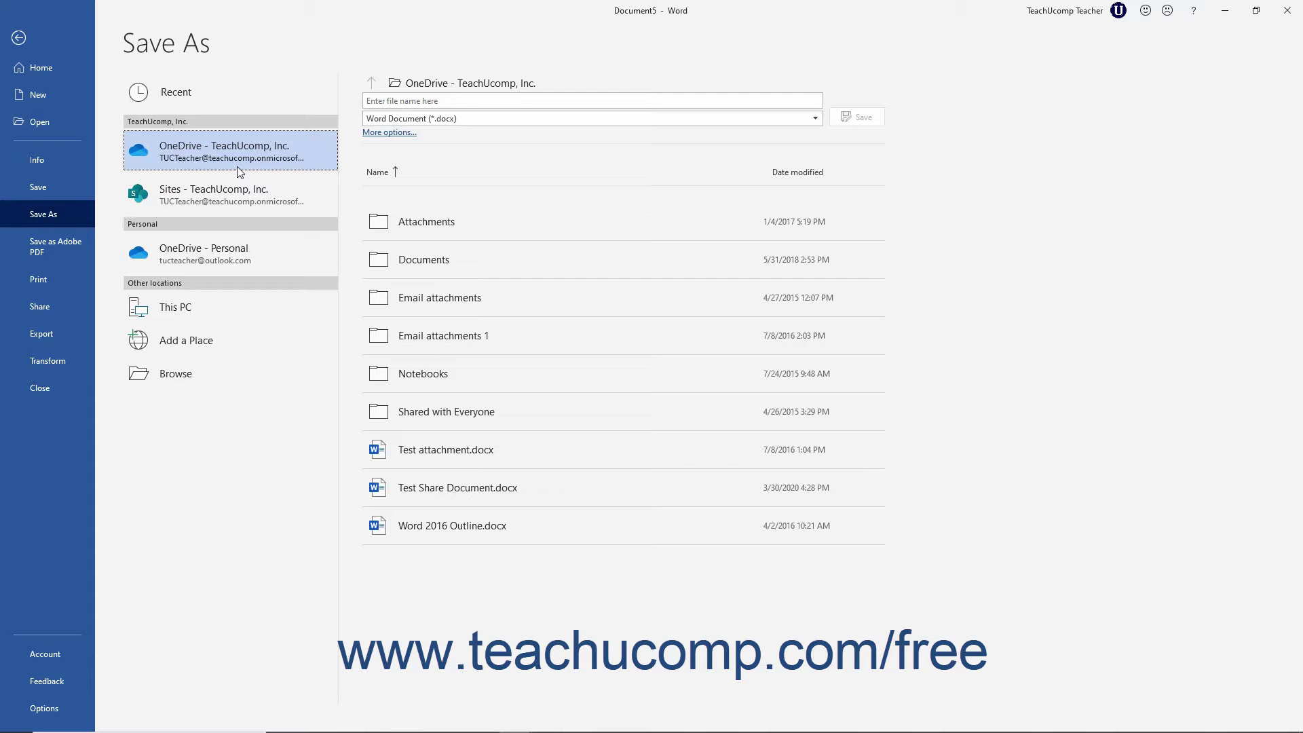
{"action": "left_click", "coordinate": [213, 341]}
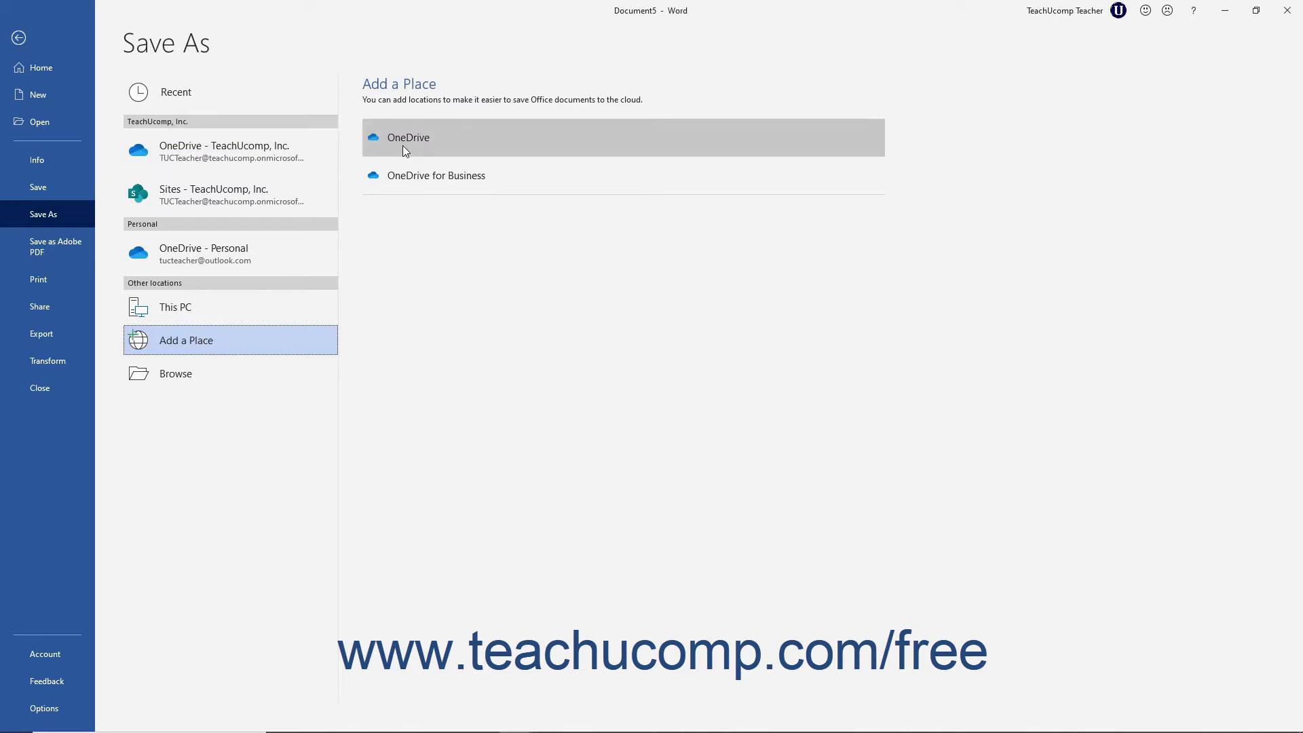
{"action": "left_click", "coordinate": [405, 182]}
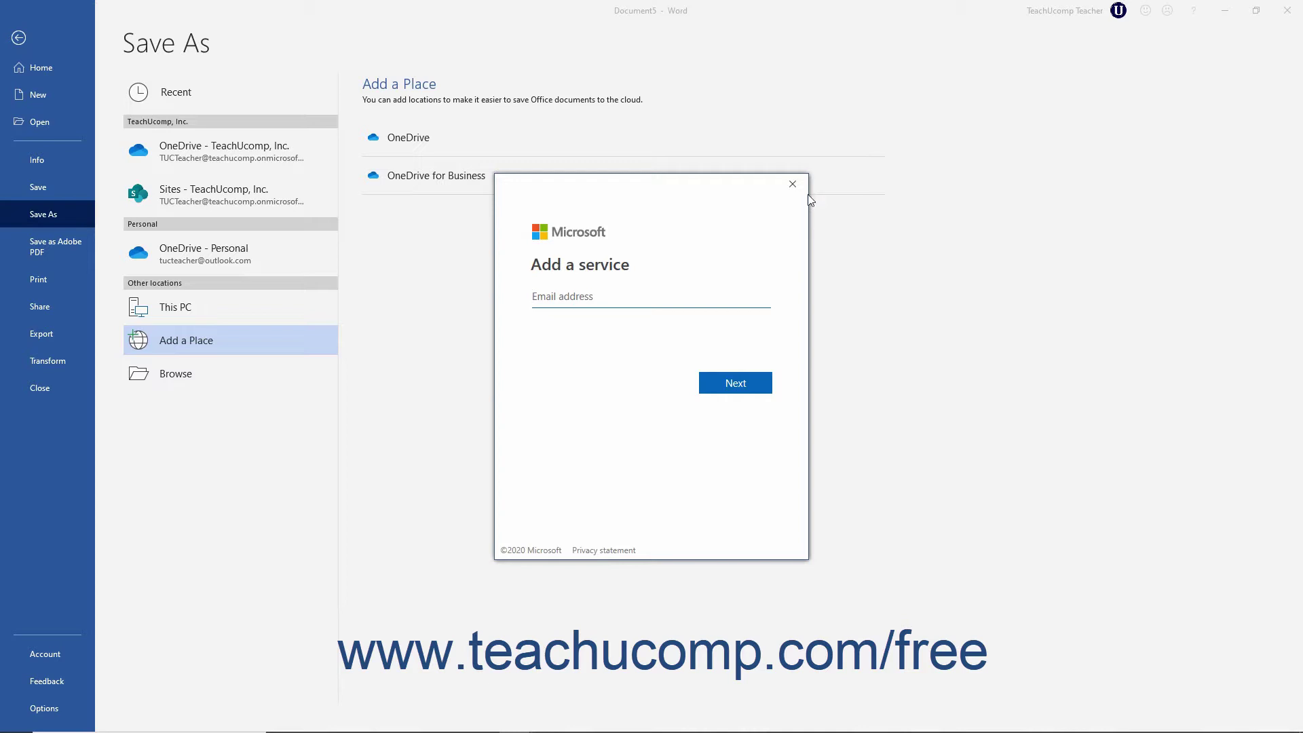
{"action": "left_click", "coordinate": [793, 185]}
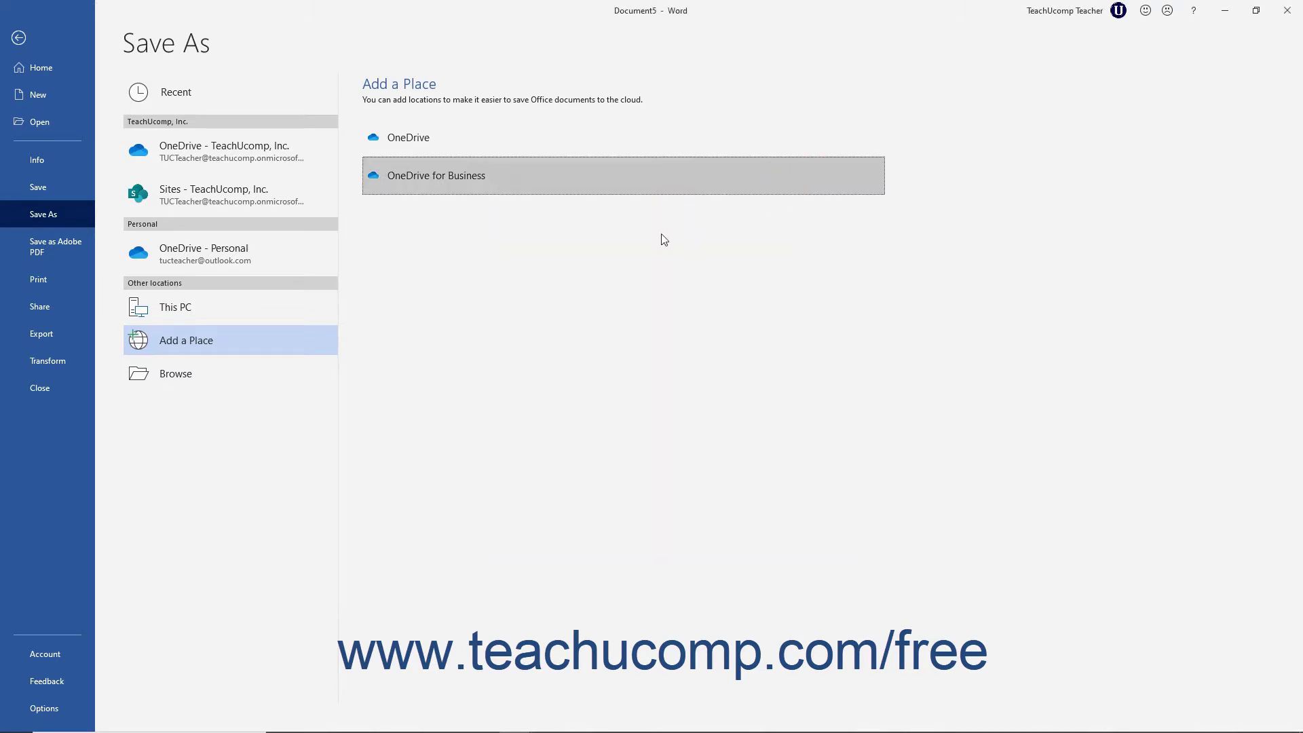
{"action": "left_click", "coordinate": [260, 310]}
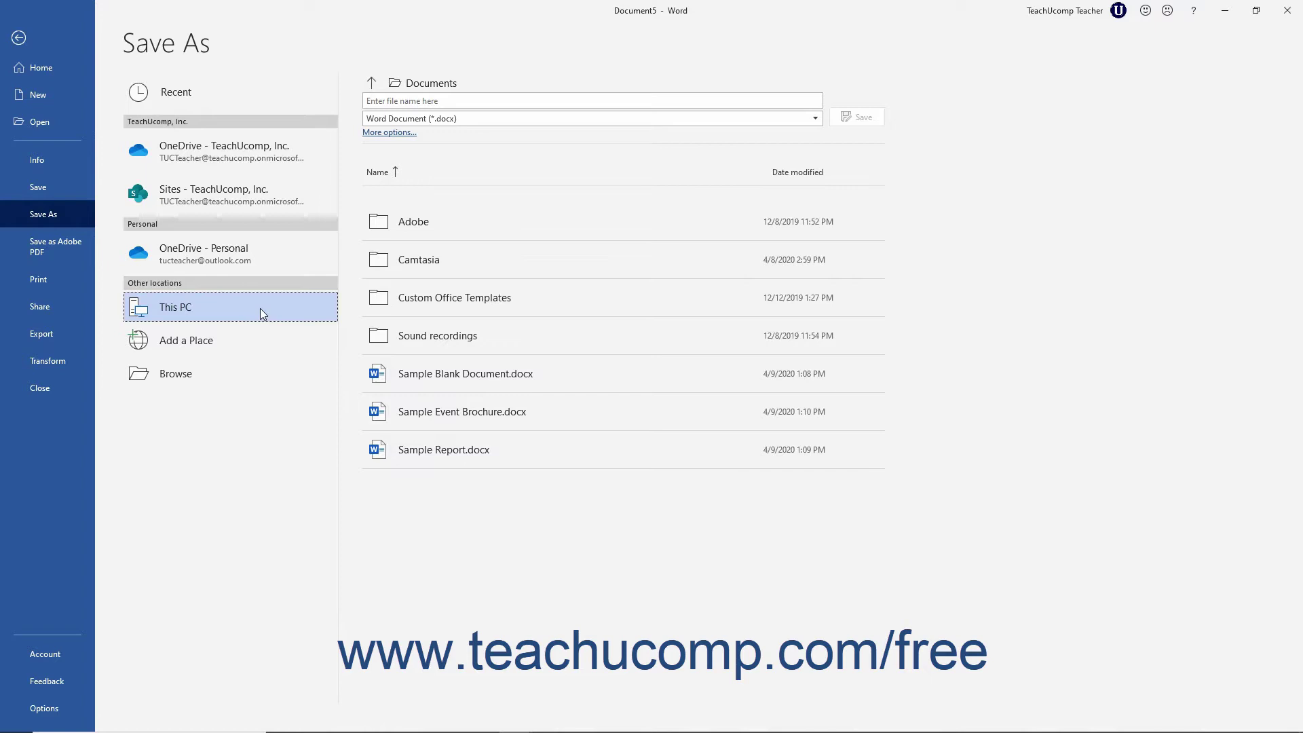
Browse OneDrive, the IT Department site and OneDrive Documents, then return to OneDrive's top level
{"action": "left_click", "coordinate": [244, 167]}
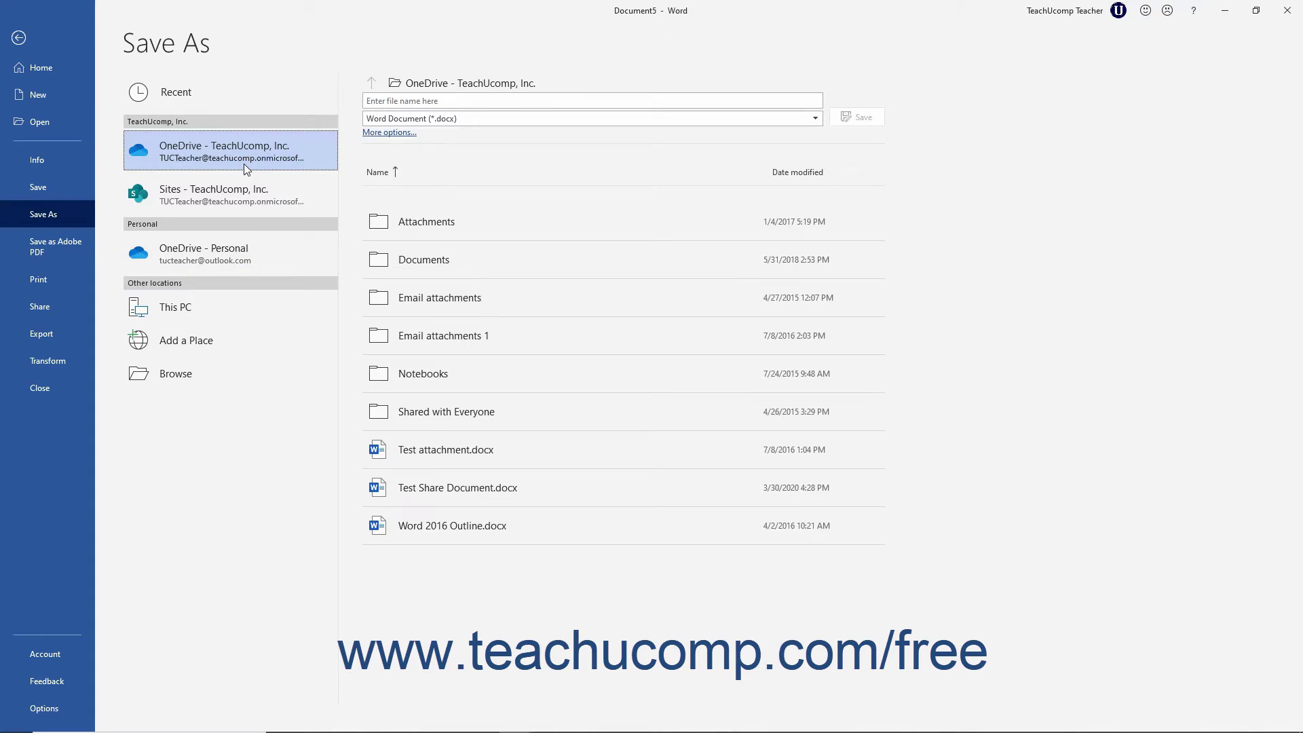
{"action": "left_click", "coordinate": [243, 189]}
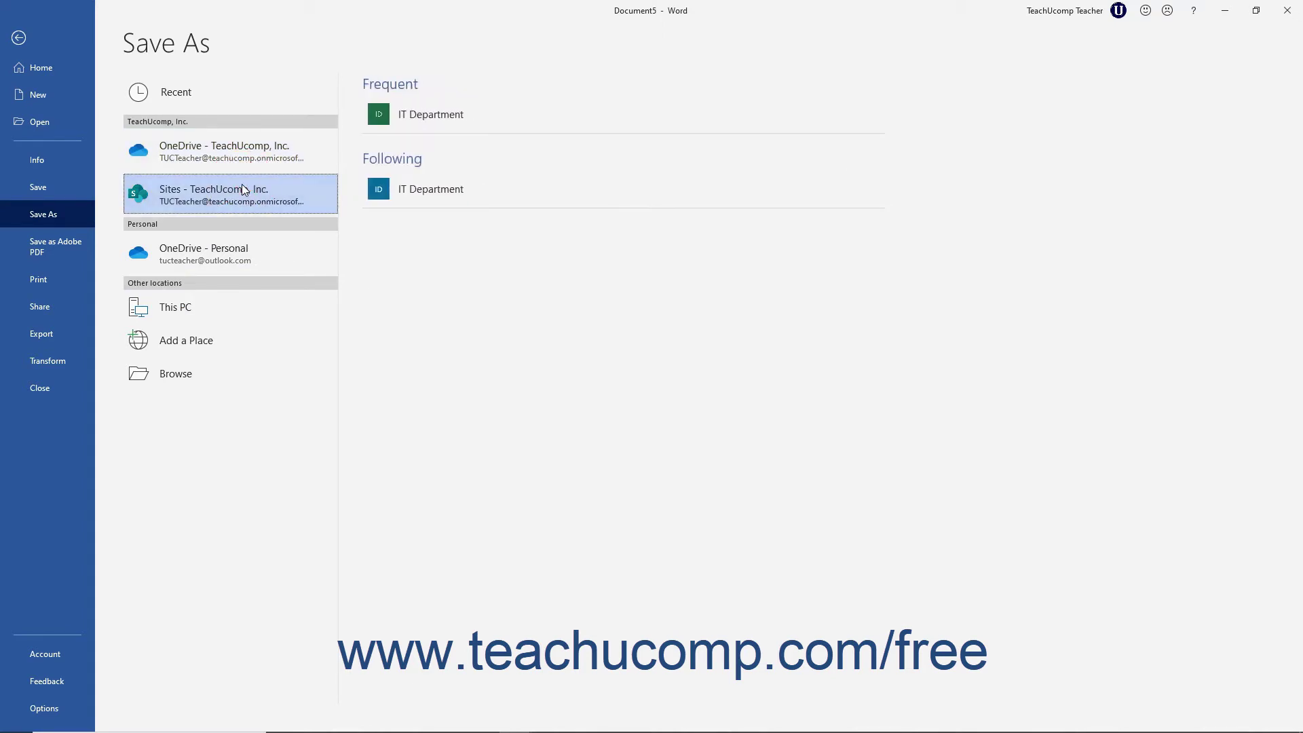
{"action": "left_click", "coordinate": [393, 198]}
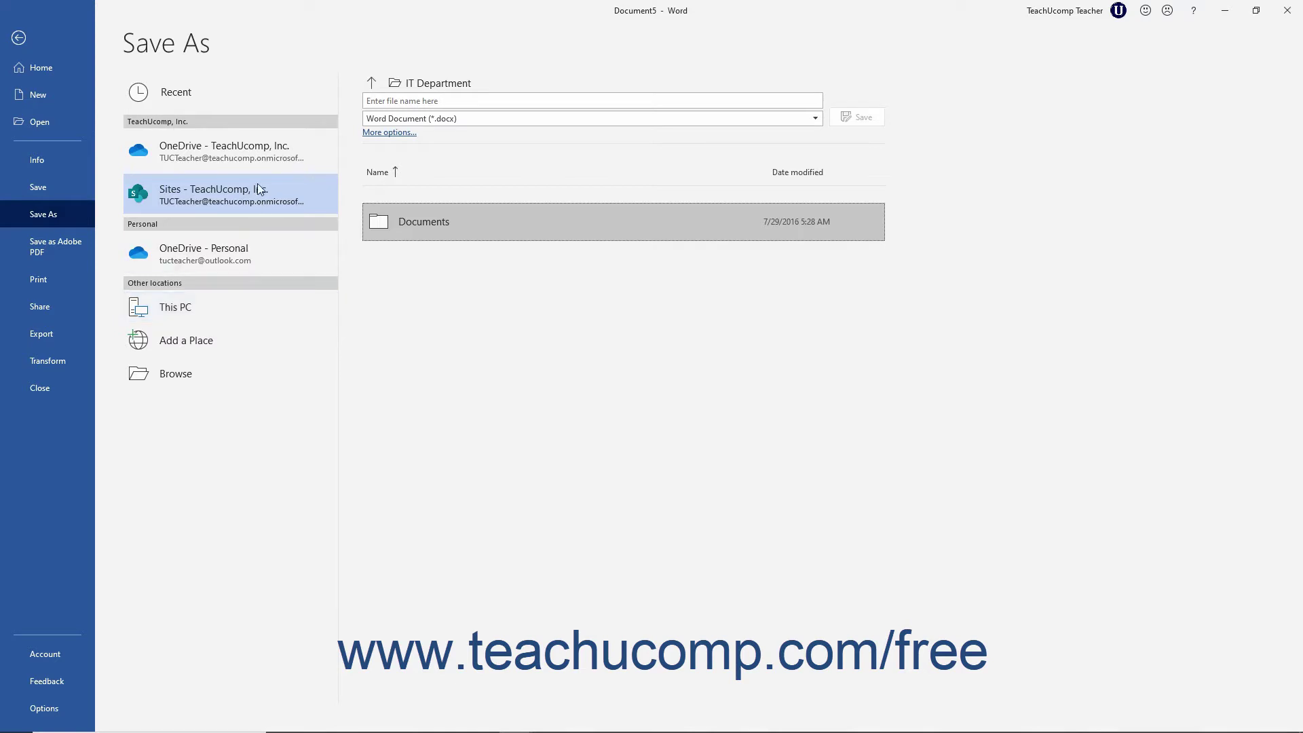
{"action": "left_click", "coordinate": [258, 160]}
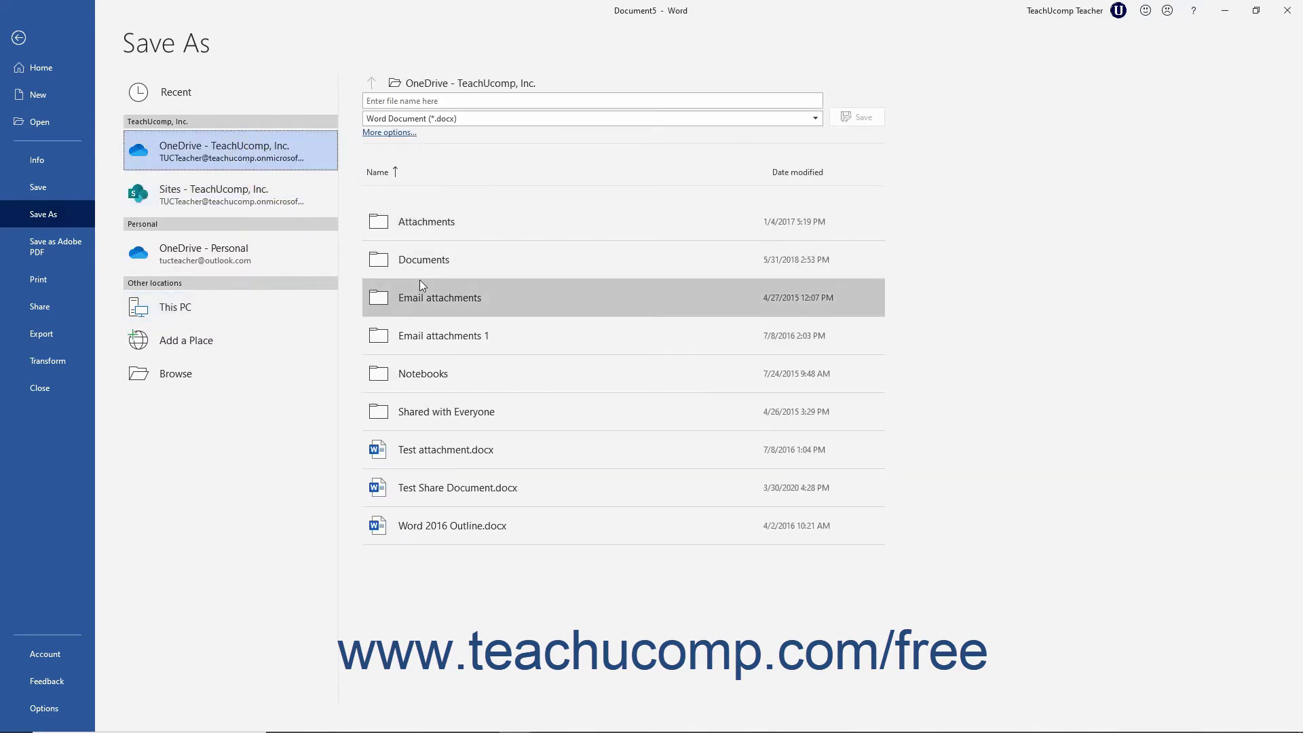
{"action": "left_click", "coordinate": [456, 268]}
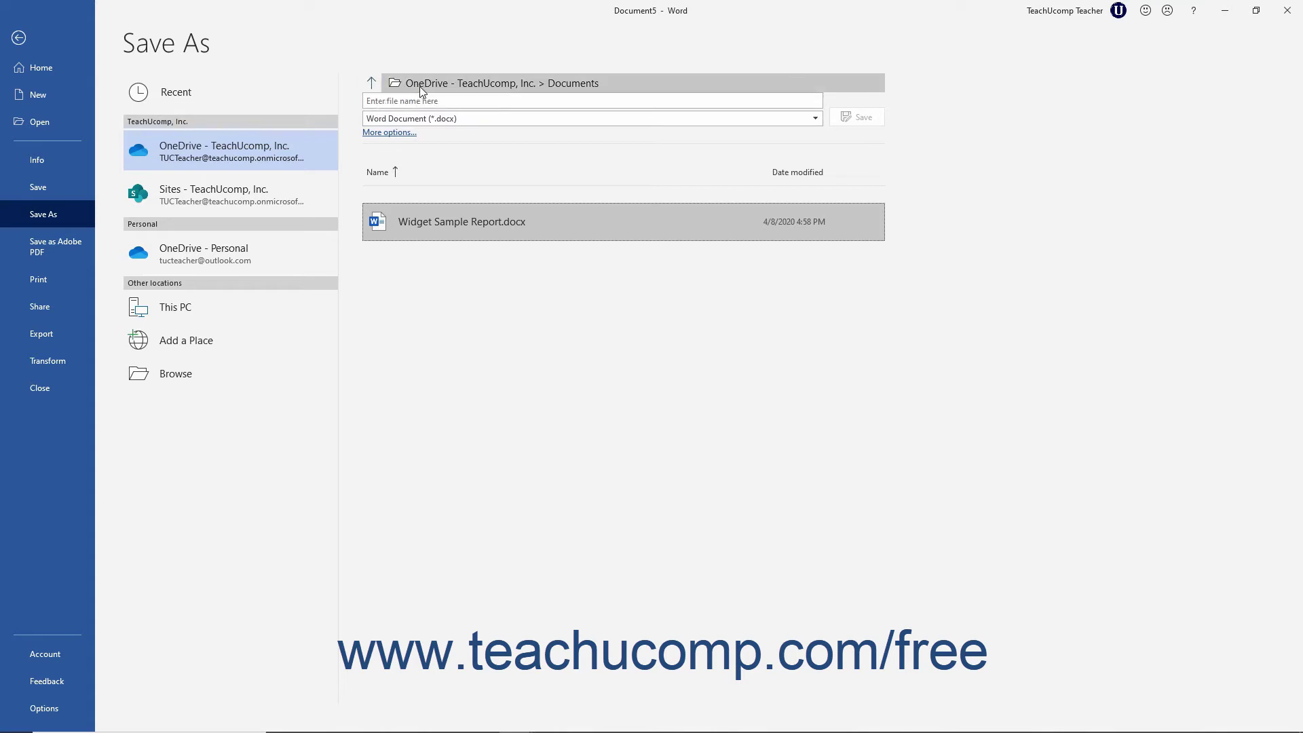
{"action": "left_click", "coordinate": [370, 84]}
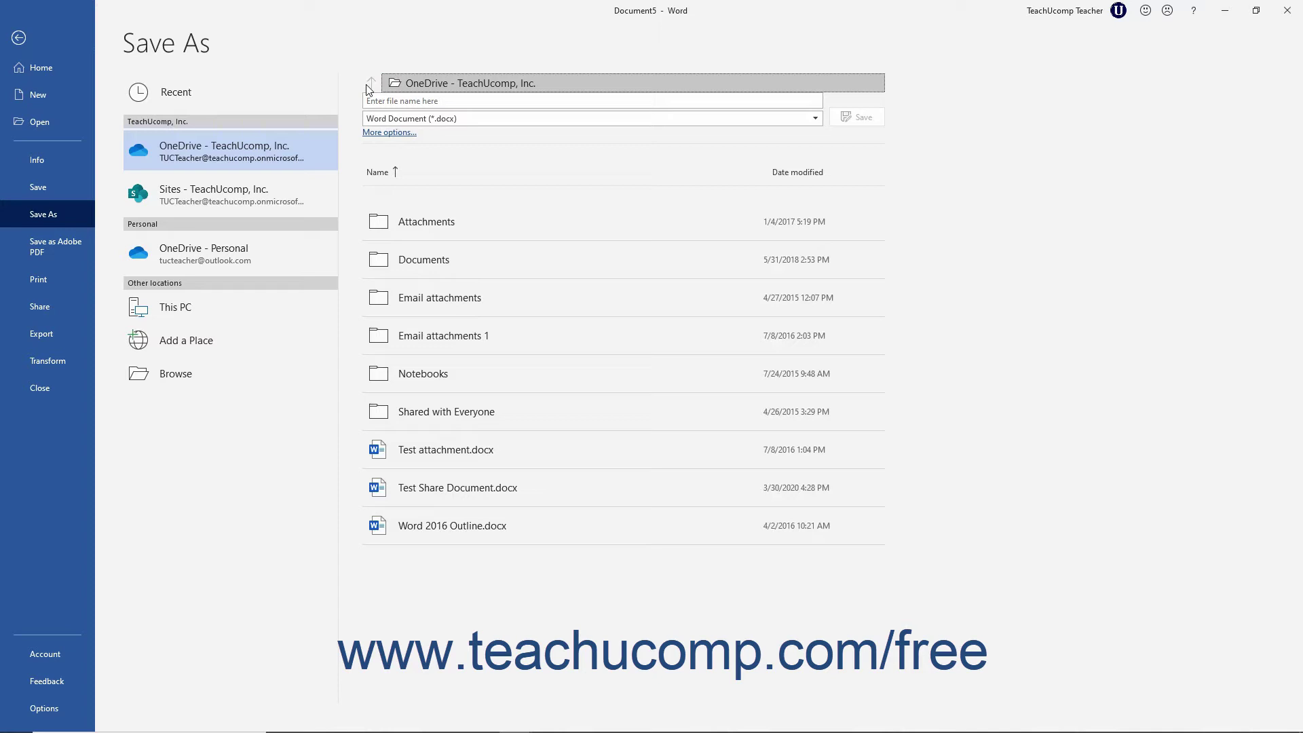
{"action": "left_click", "coordinate": [401, 102]}
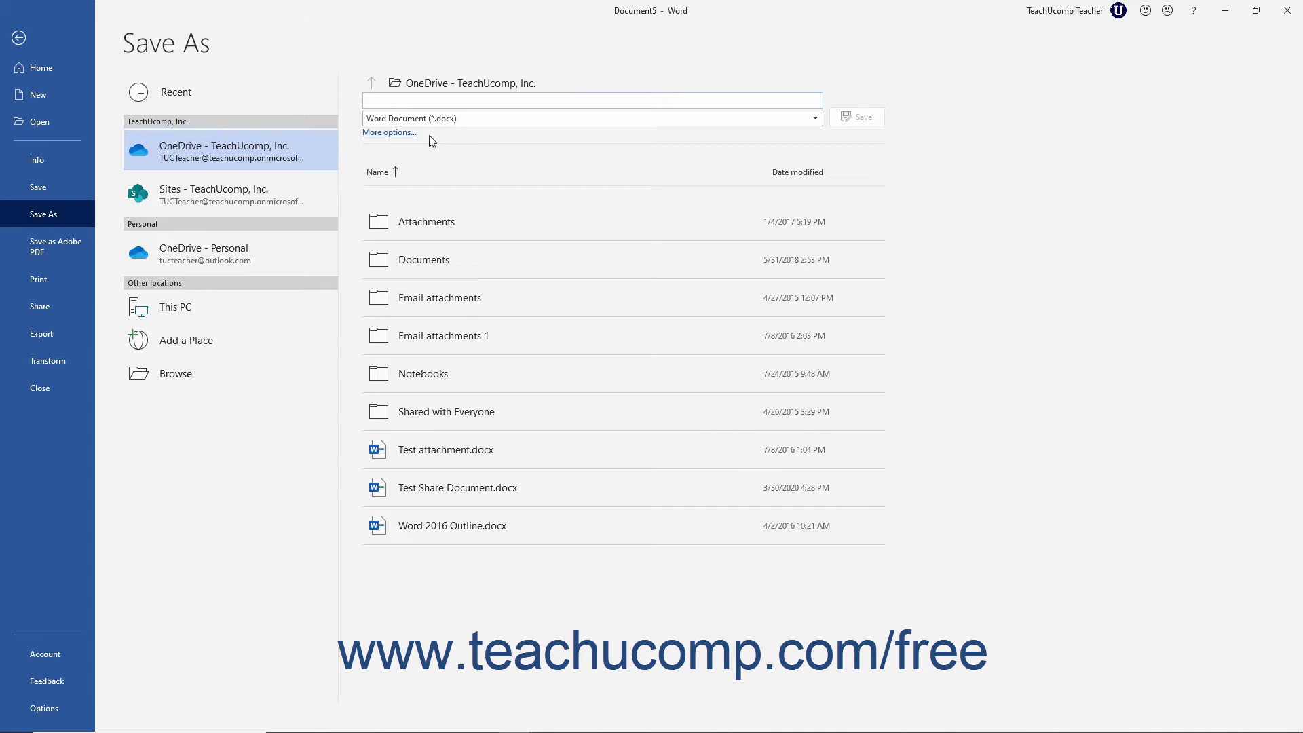
Save the certificate as 'Sample Certificate' (.docx) in the OneDrive Documents folder
{"action": "left_click", "coordinate": [404, 264]}
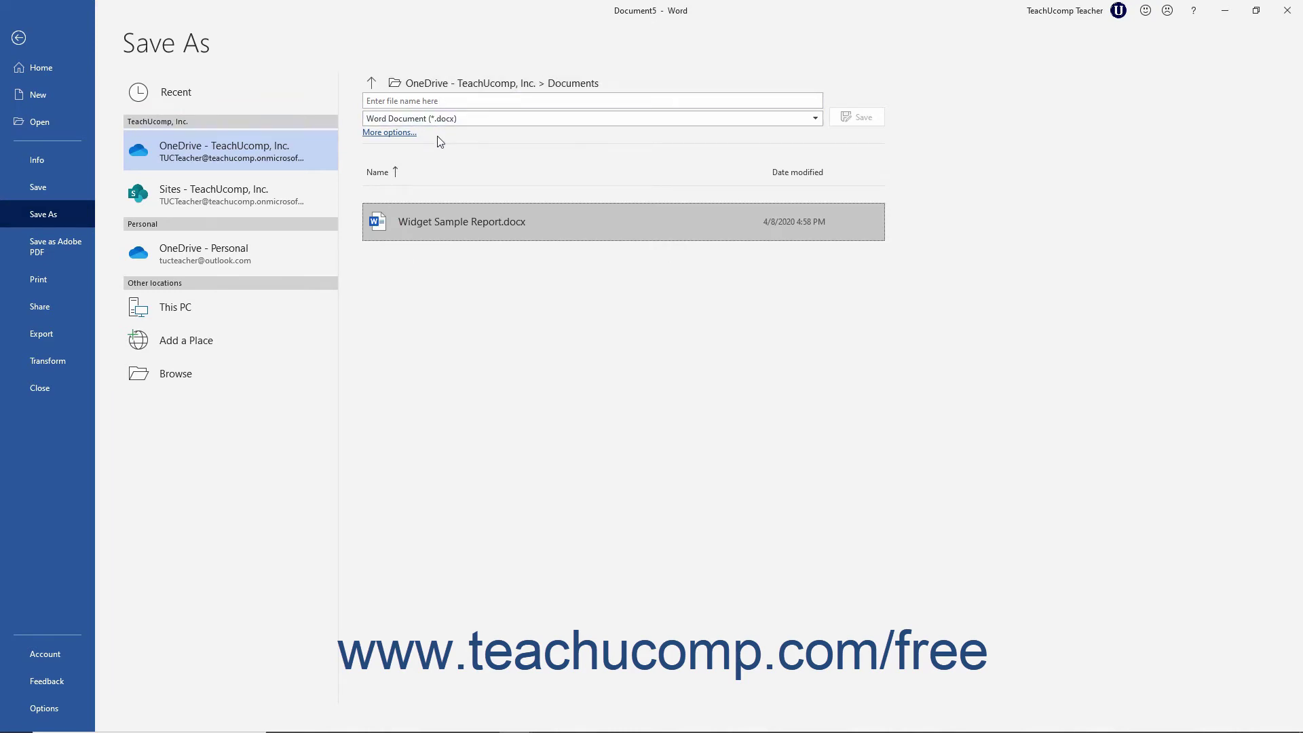
{"action": "left_click", "coordinate": [433, 98]}
{"action": "type", "text": "S"}
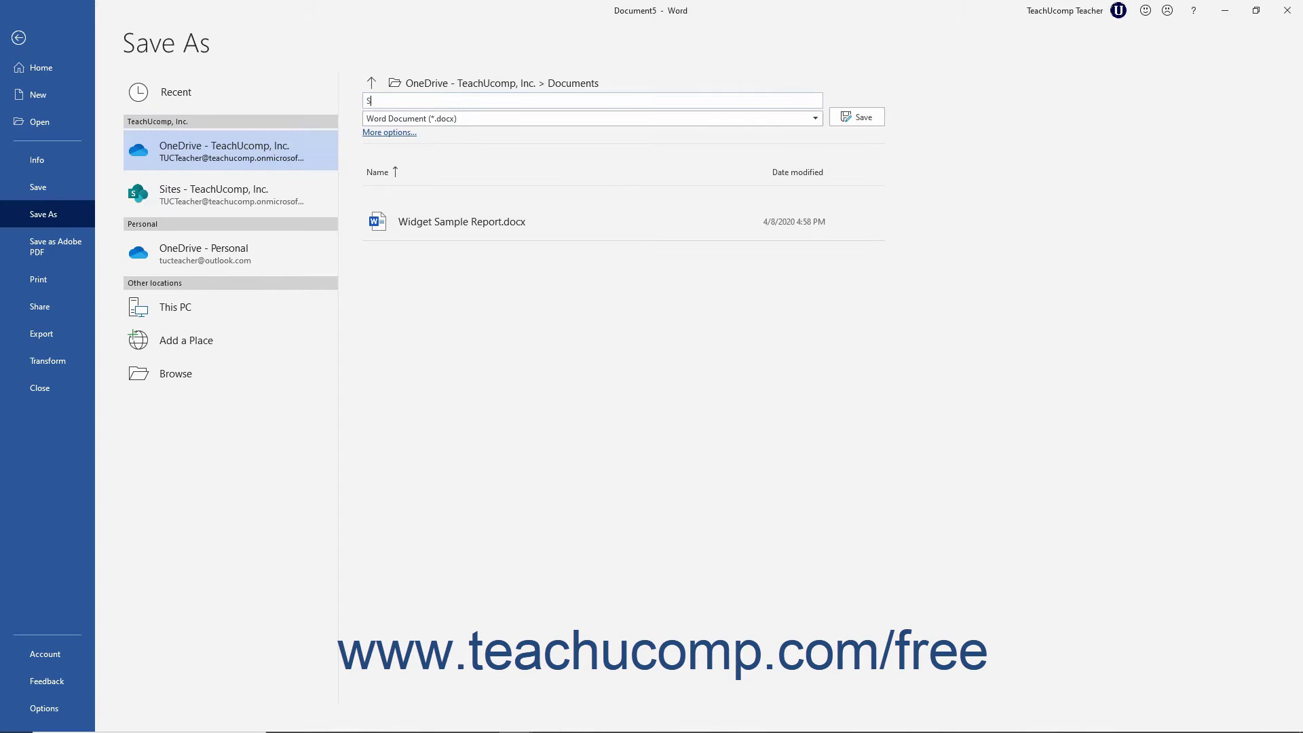
{"action": "type", "text": "ample Certificate"}
{"action": "left_click", "coordinate": [817, 120]}
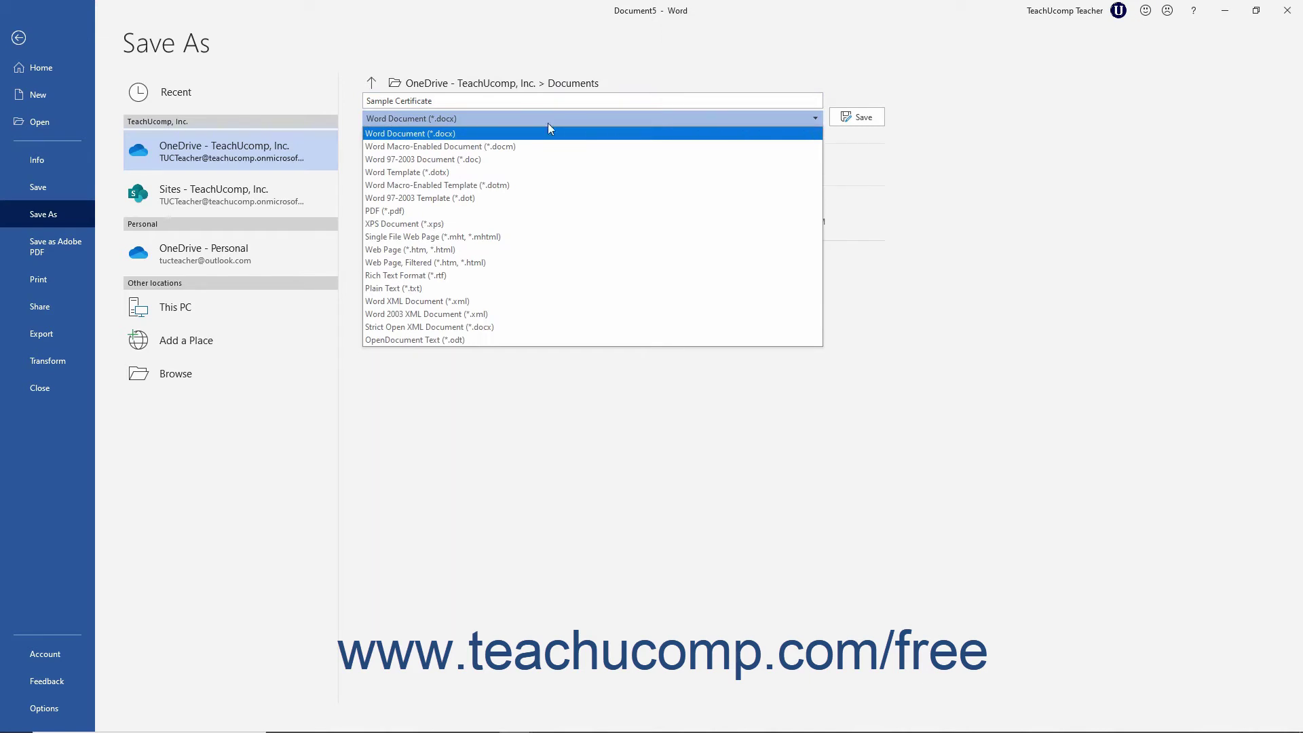
{"action": "left_click", "coordinate": [450, 133]}
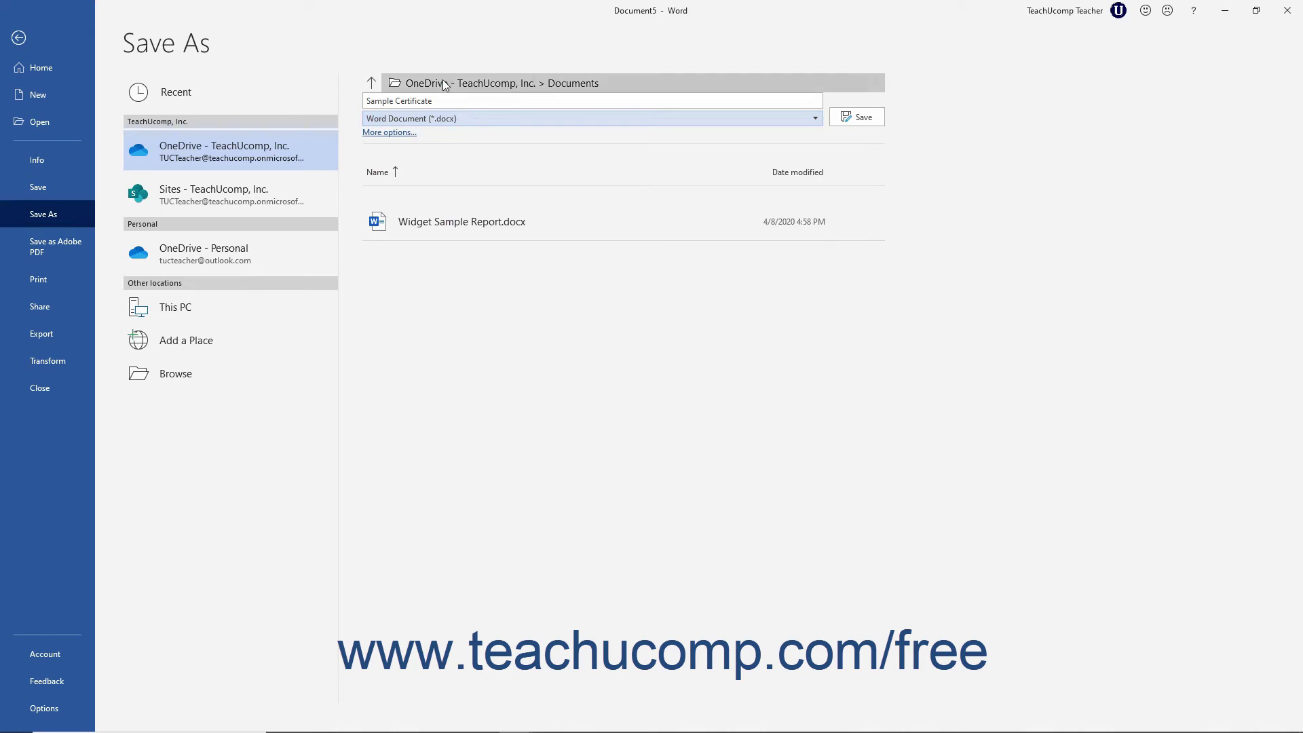
{"action": "left_click", "coordinate": [850, 116]}
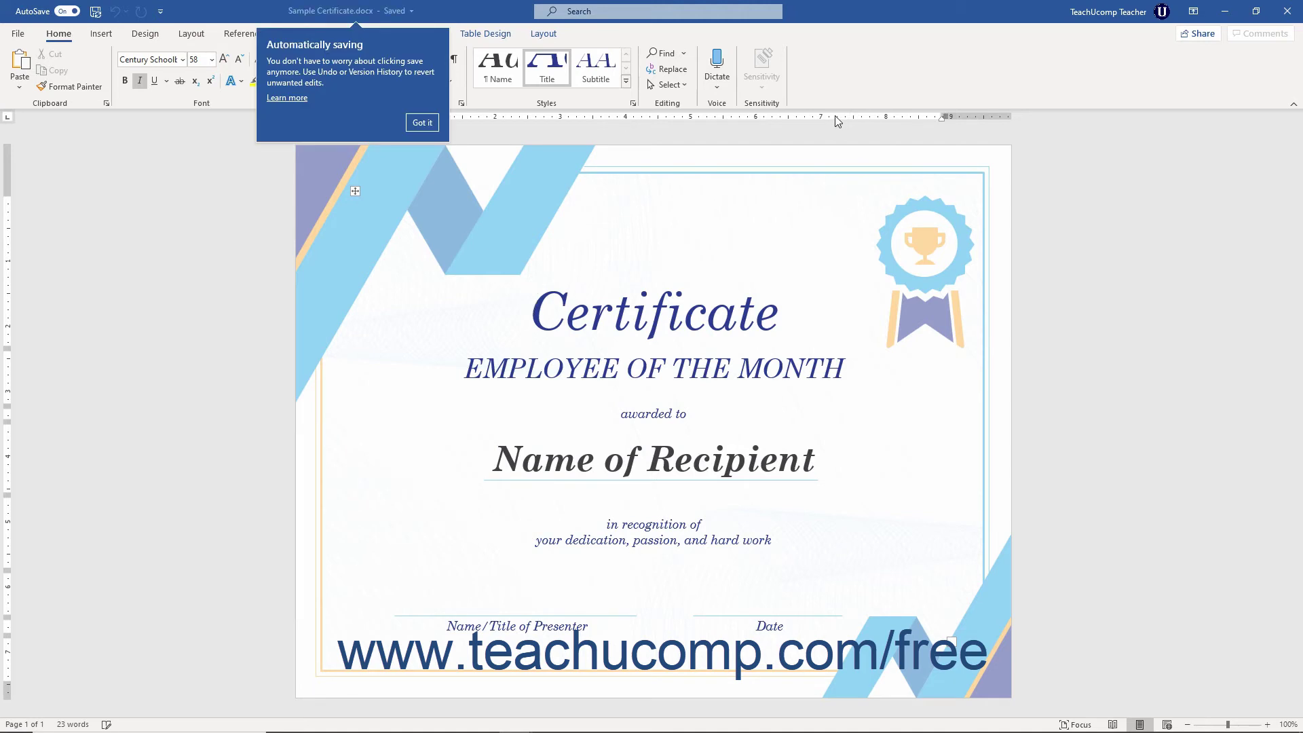
Dismiss the AutoSave notice, close the certificate, and open Document4's full Save As dialog on This PC
{"action": "left_click", "coordinate": [422, 122]}
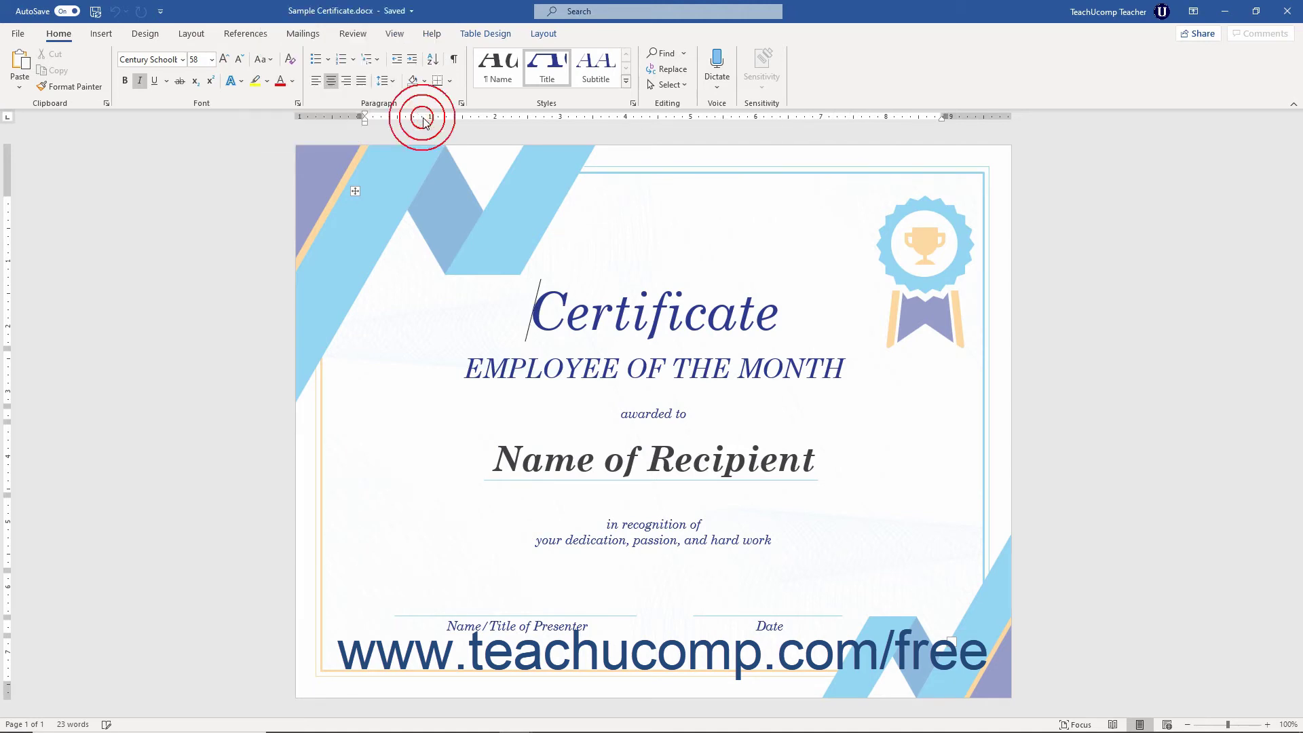
{"action": "left_click", "coordinate": [1284, 13]}
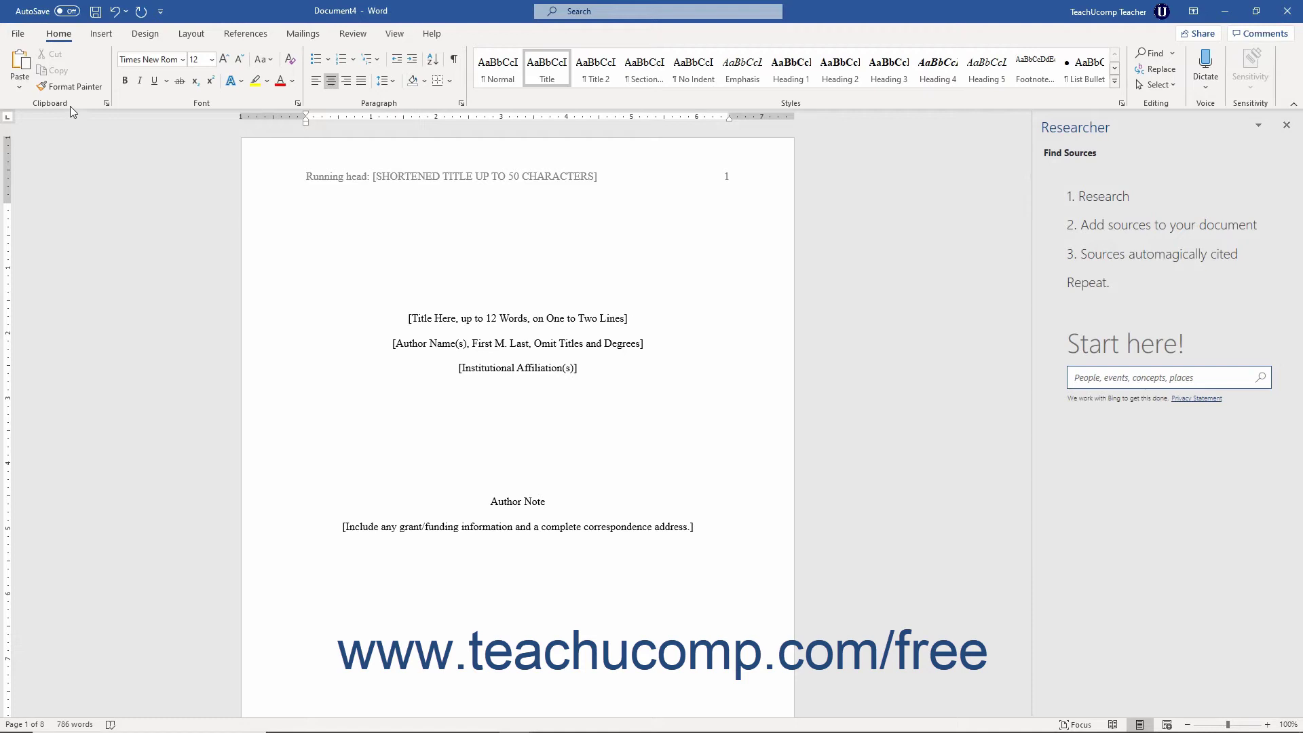
{"action": "left_click", "coordinate": [19, 34]}
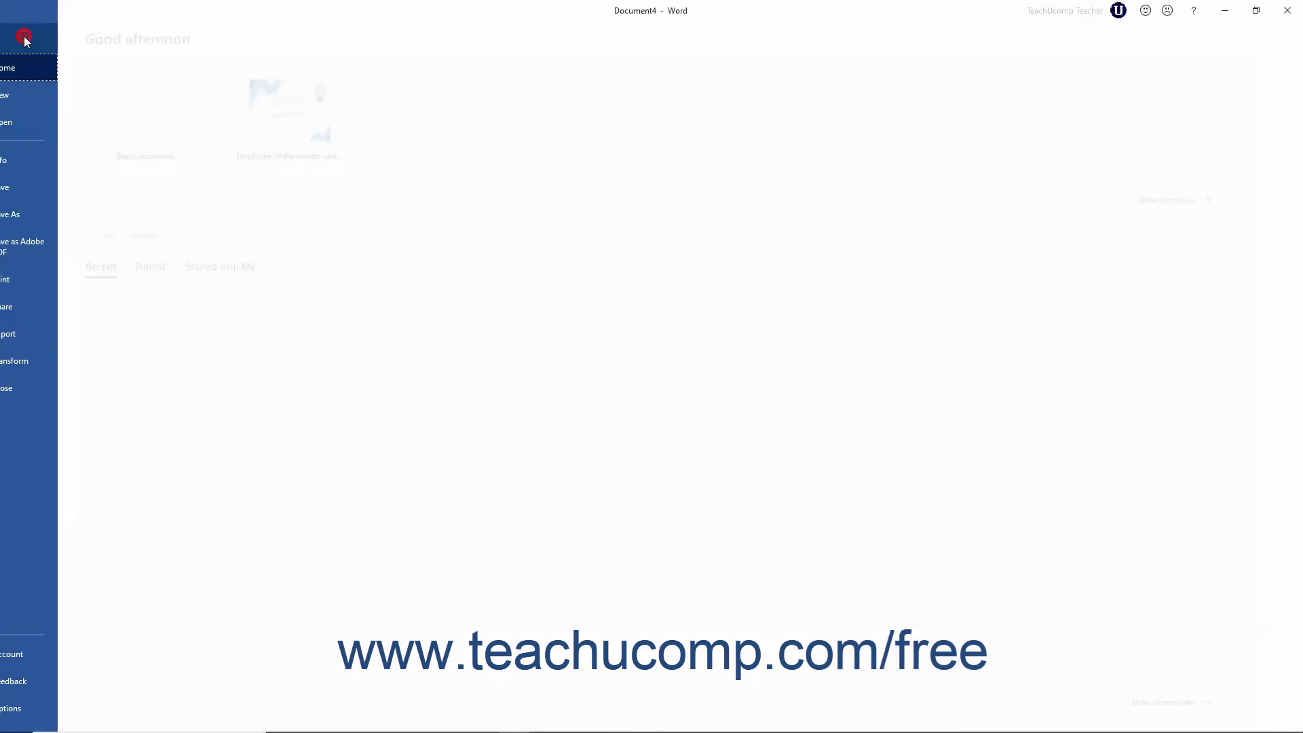
{"action": "left_click", "coordinate": [43, 214]}
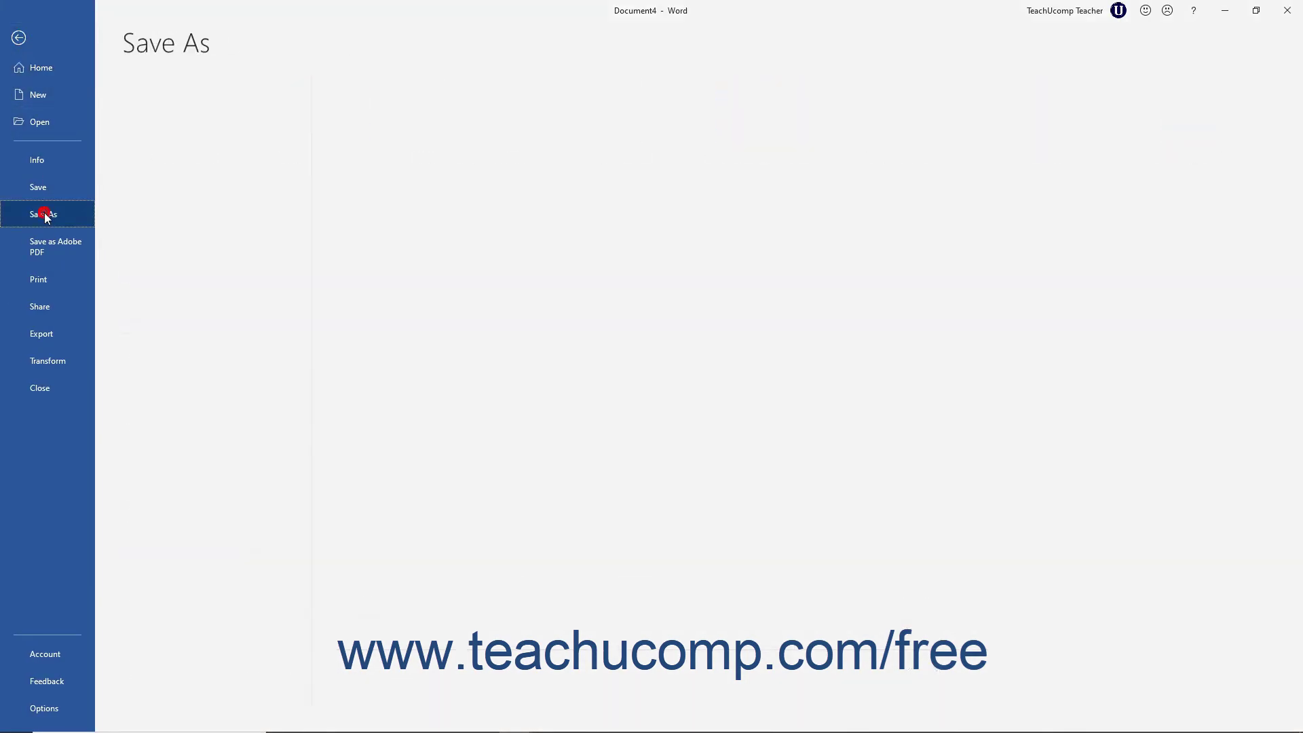
{"action": "left_click", "coordinate": [142, 294]}
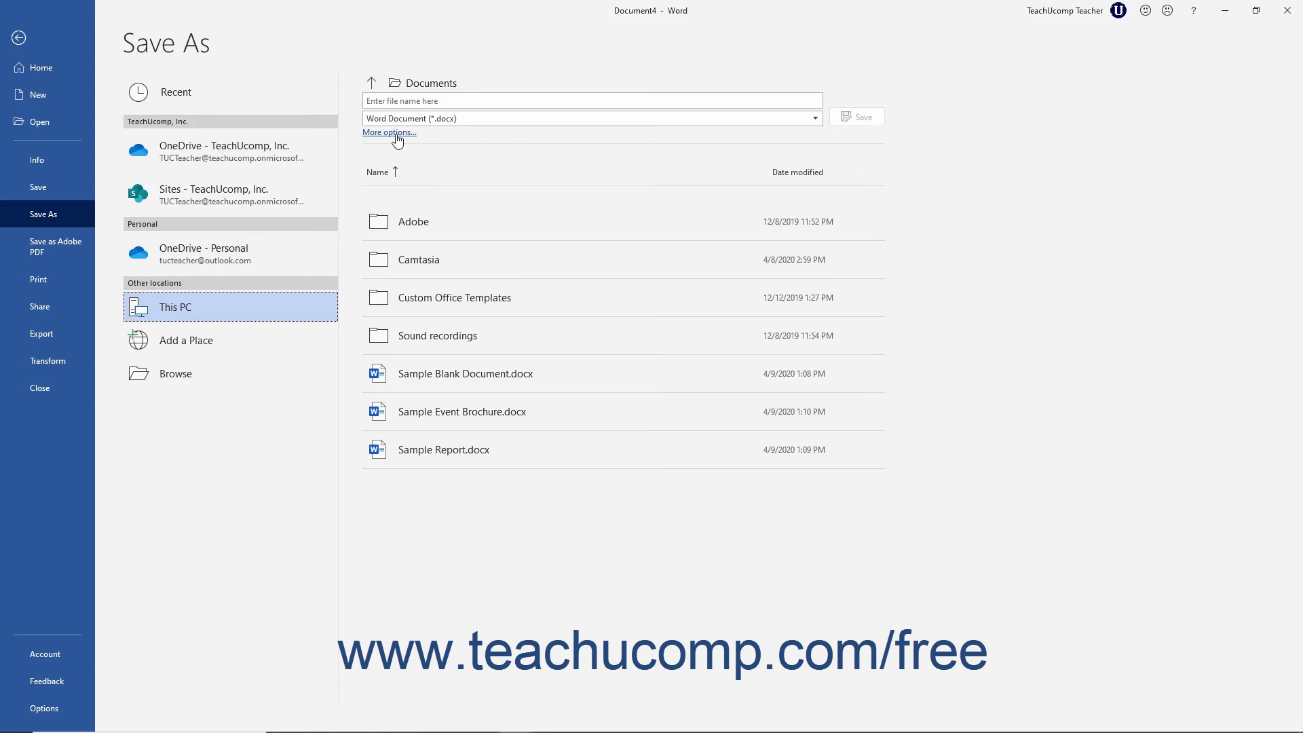
{"action": "left_click", "coordinate": [209, 372]}
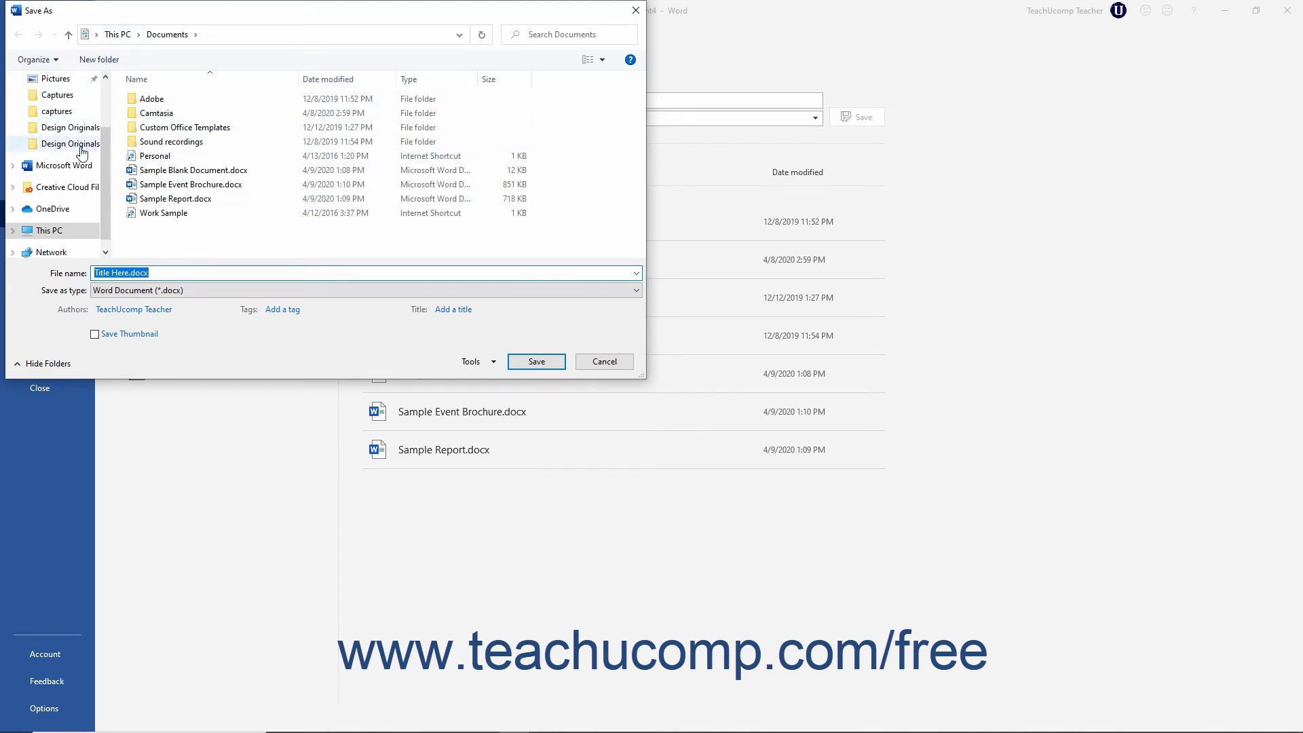
Save the report as 'Report 1', a Word Document, in this PC's Documents folder
{"action": "scroll", "coordinate": [78, 160], "scroll_direction": "up", "scroll_amount": 1}
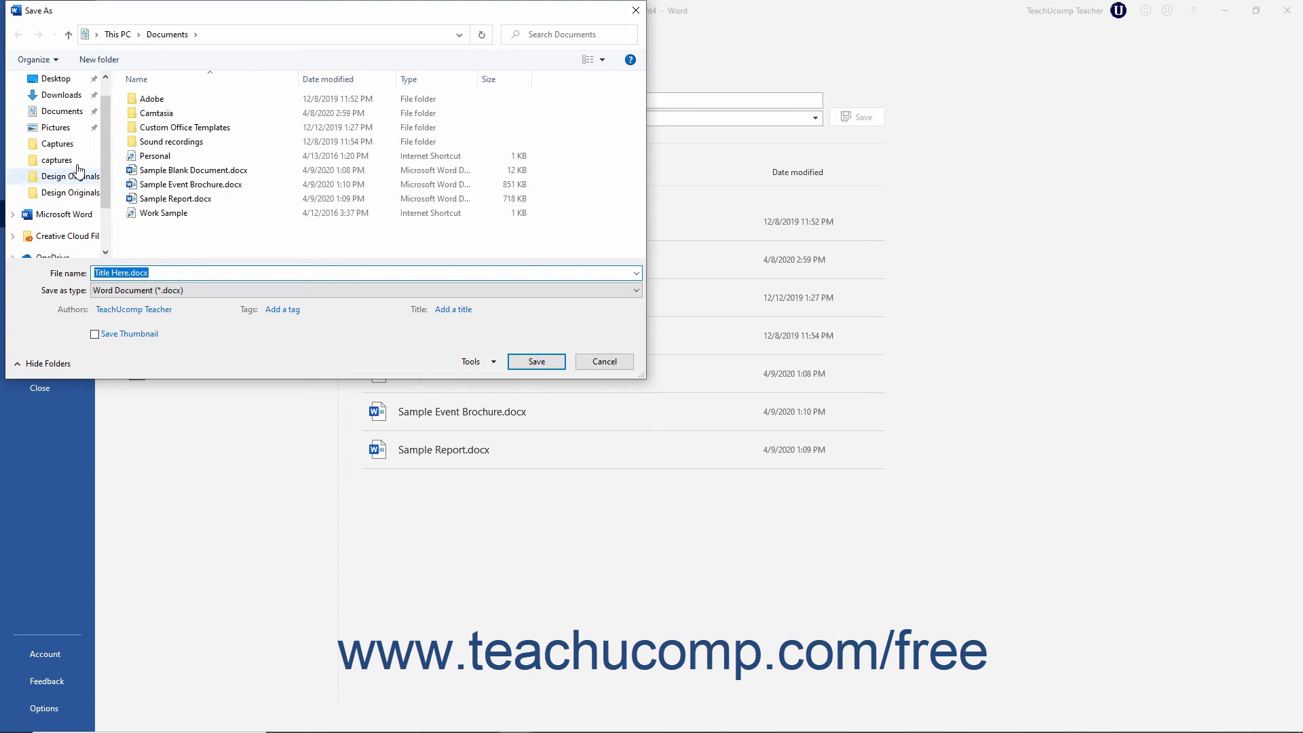
{"action": "left_click", "coordinate": [64, 112]}
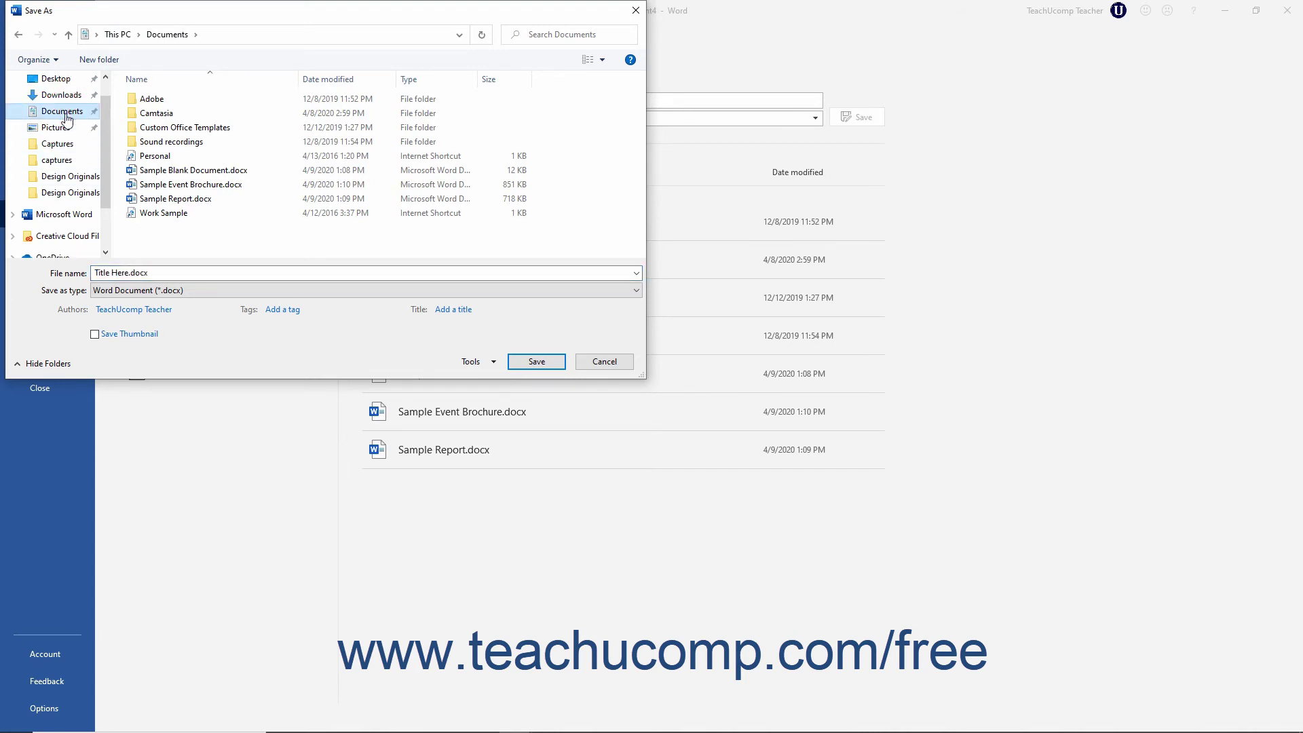
{"action": "left_click", "coordinate": [163, 274]}
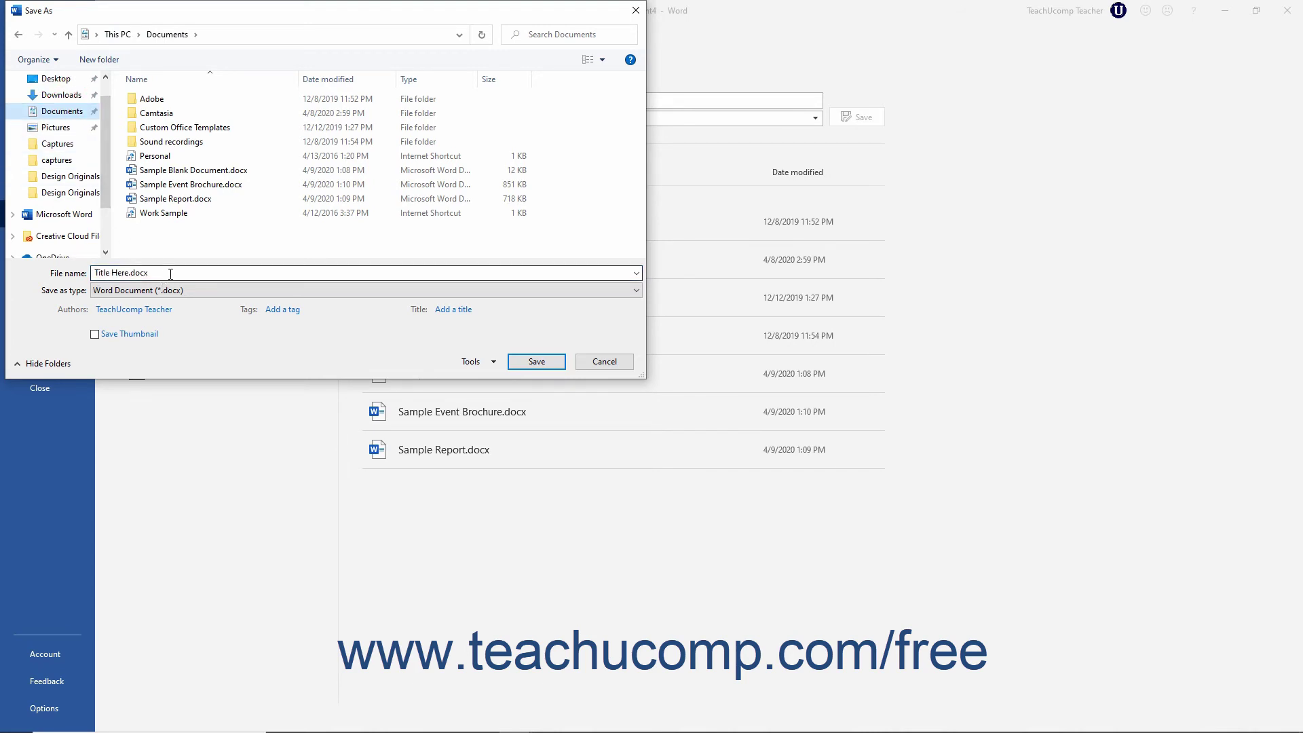
{"action": "triple_click", "coordinate": [170, 274]}
{"action": "type", "text": "Report 1"}
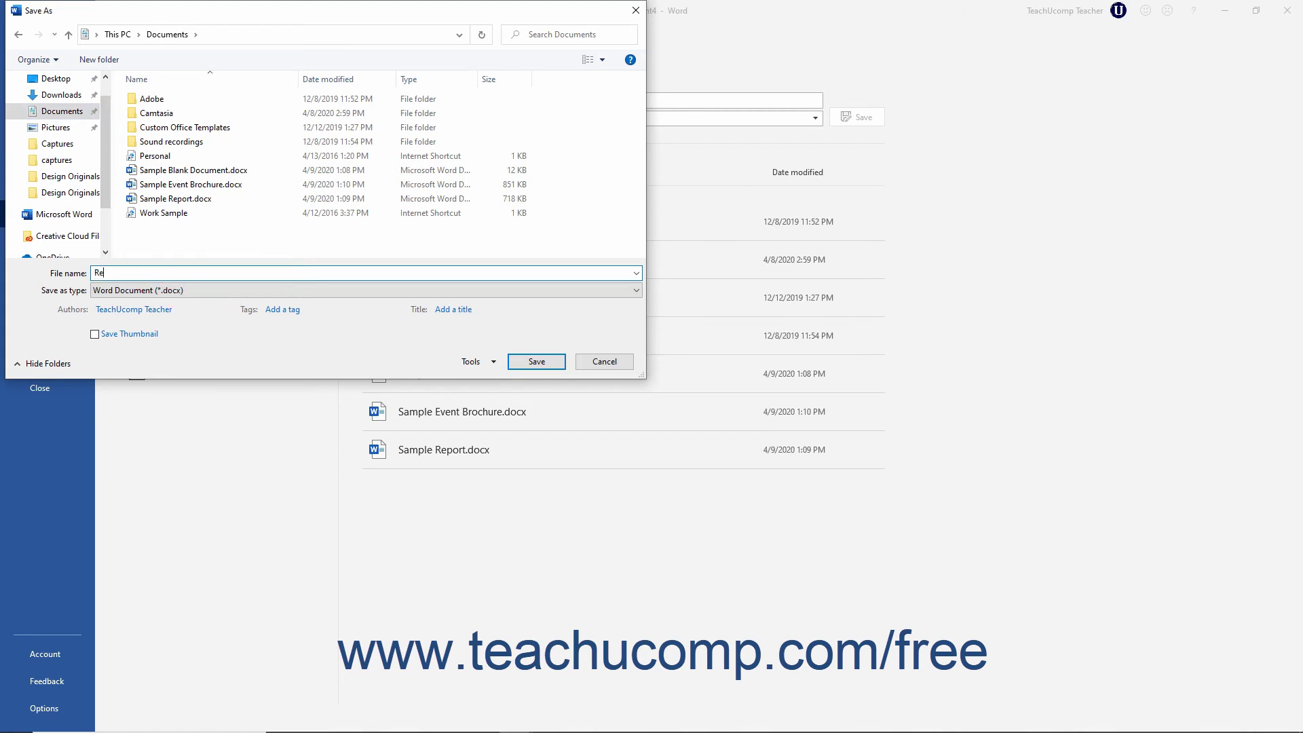
{"action": "left_click", "coordinate": [606, 296]}
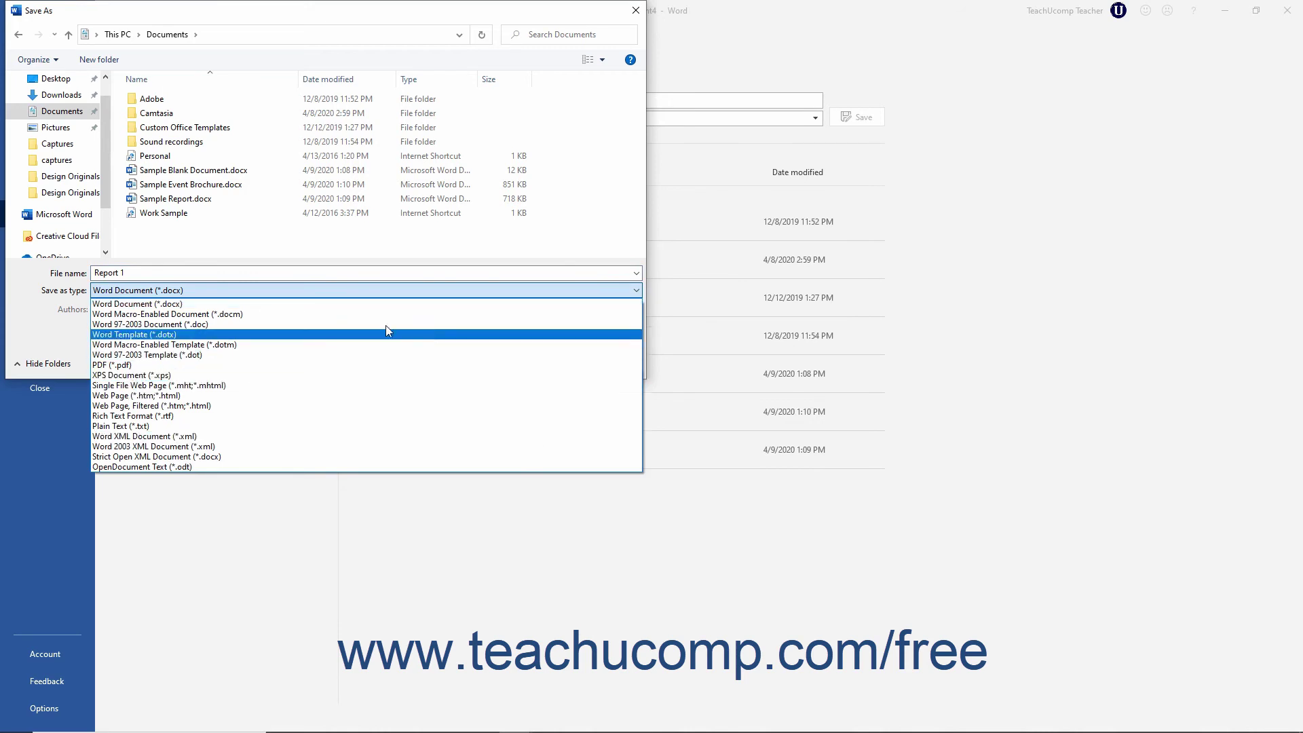
{"action": "left_click", "coordinate": [321, 304]}
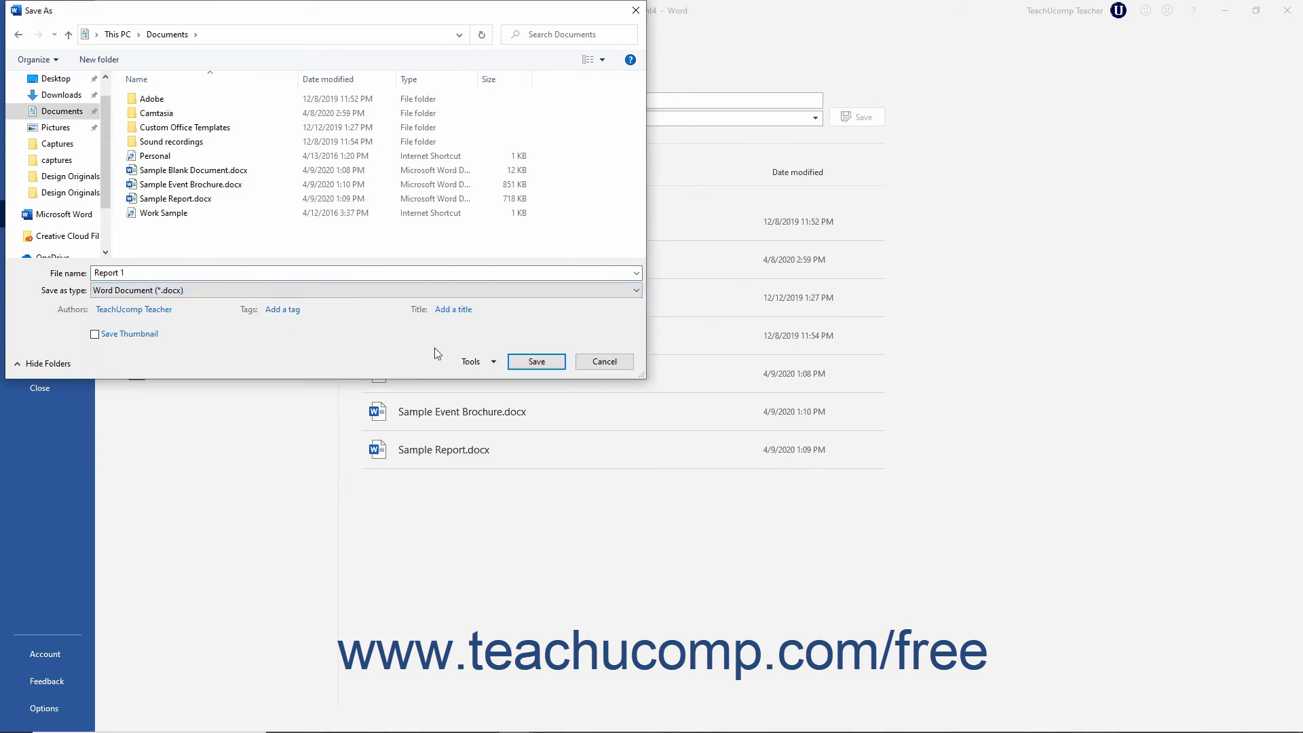
{"action": "left_click", "coordinate": [524, 363]}
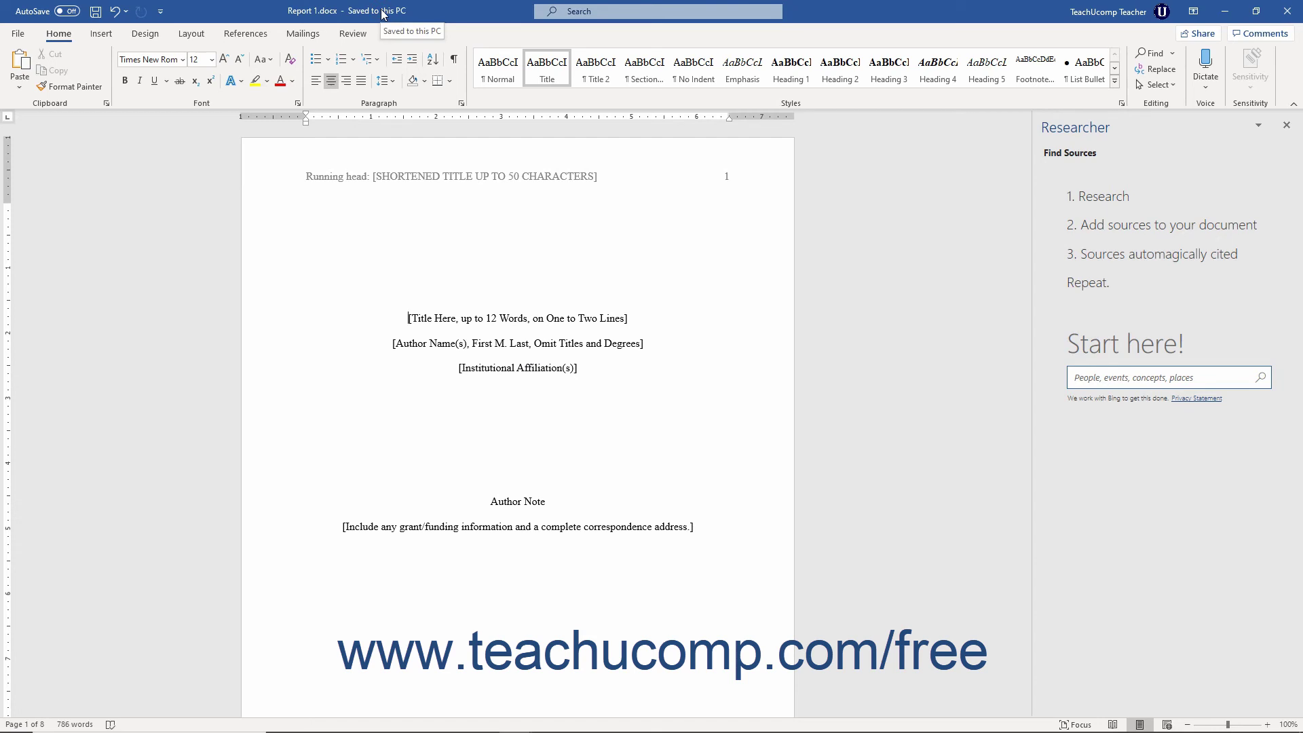
Replace the title placeholder with 'My Report' and save Report 1.docx
{"action": "left_click", "coordinate": [430, 319]}
{"action": "type", "text": "My "}
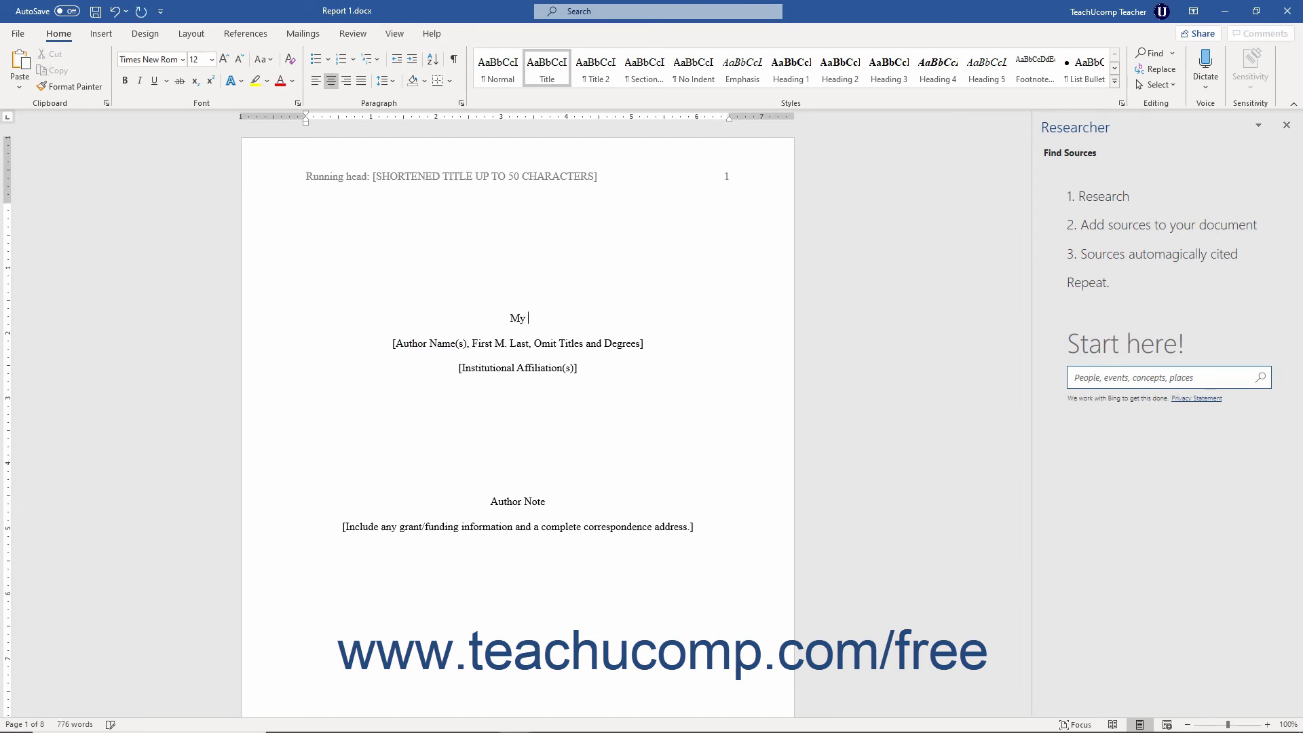
{"action": "type", "text": "Report"}
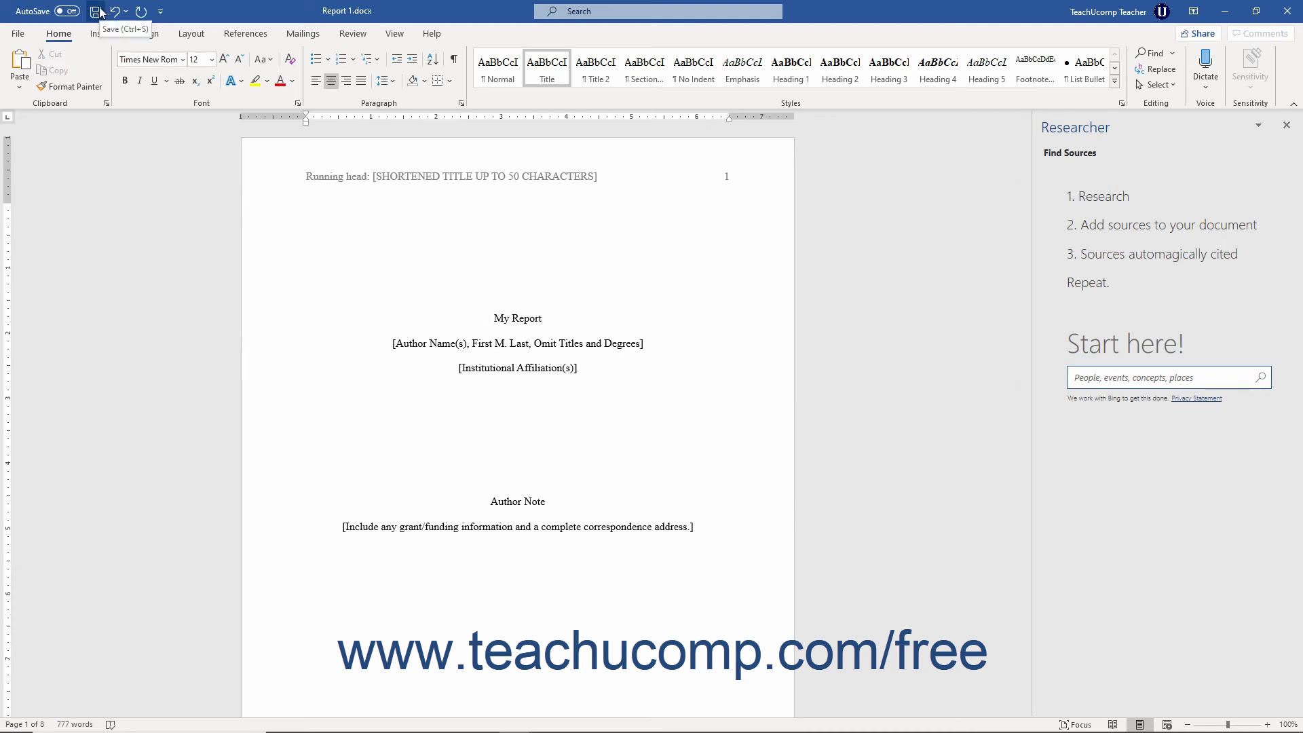
{"action": "left_click", "coordinate": [21, 36]}
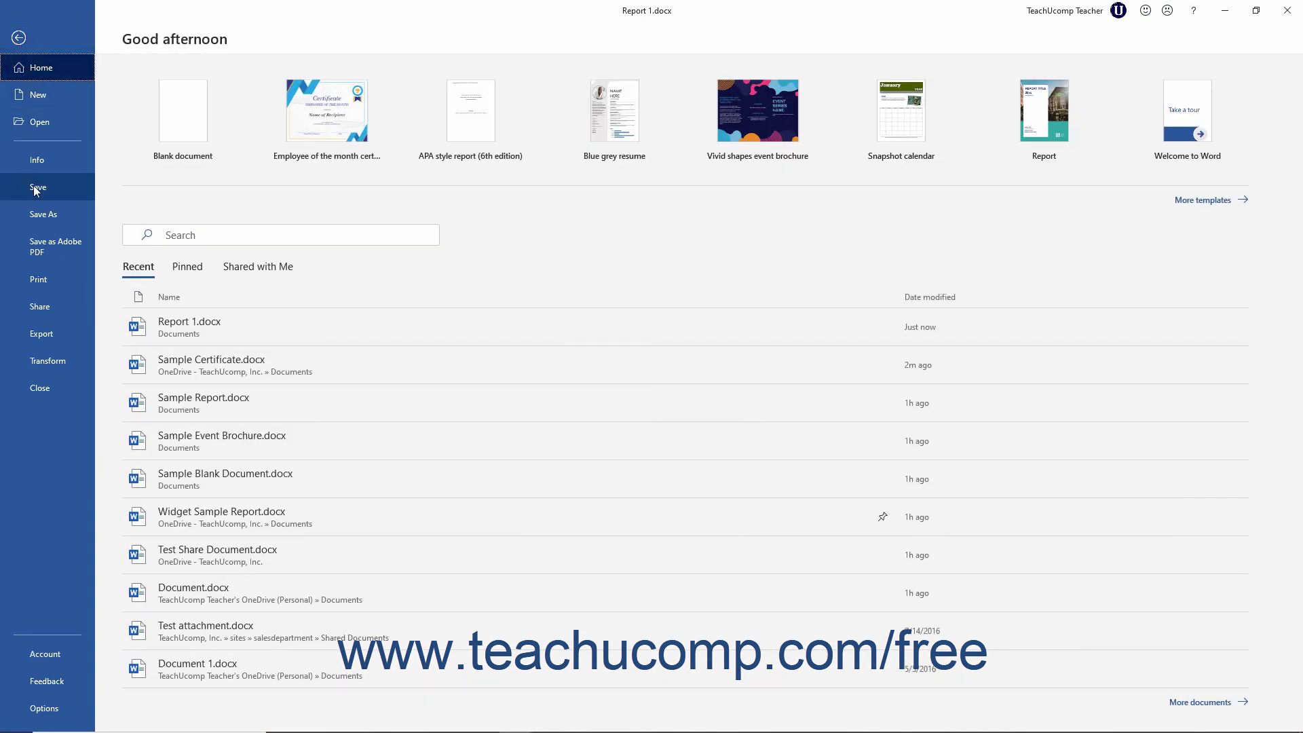
{"action": "left_click", "coordinate": [35, 188]}
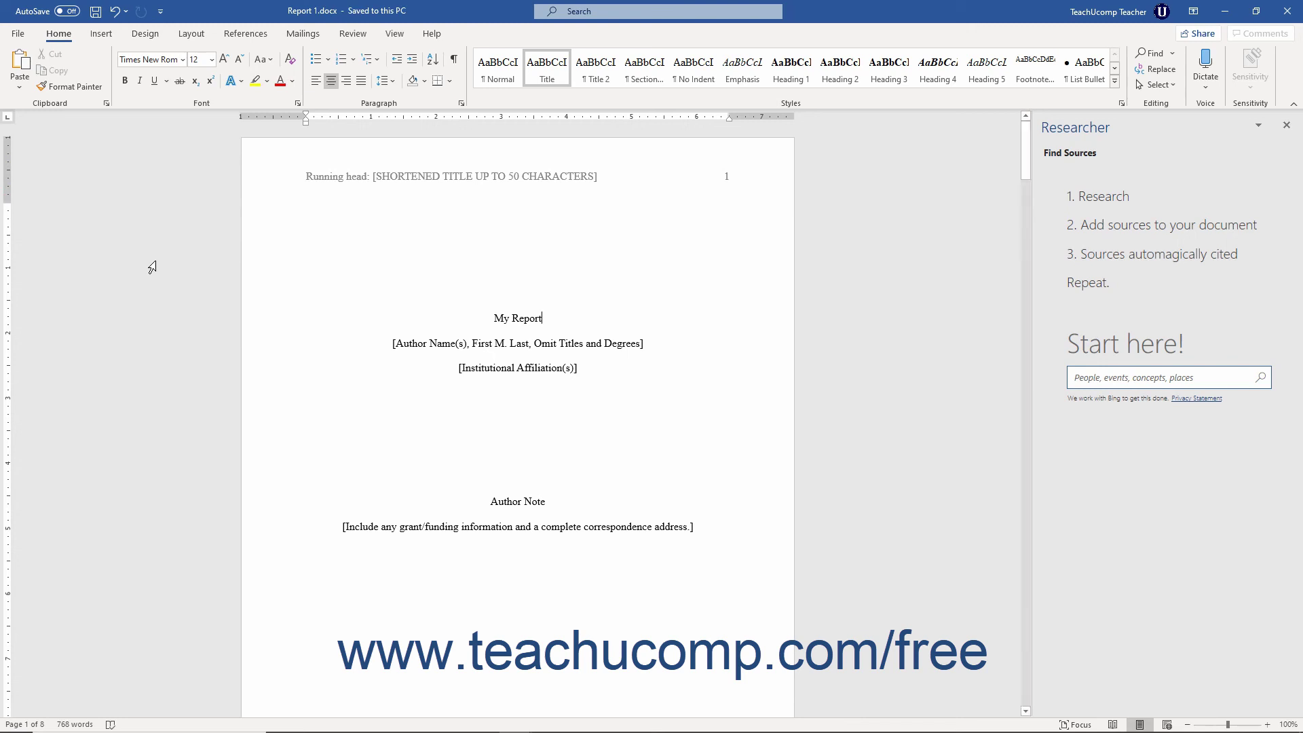
Reopen Sample Certificate.docx from recent documents and save it from the Quick Access Toolbar
{"action": "left_click", "coordinate": [17, 33]}
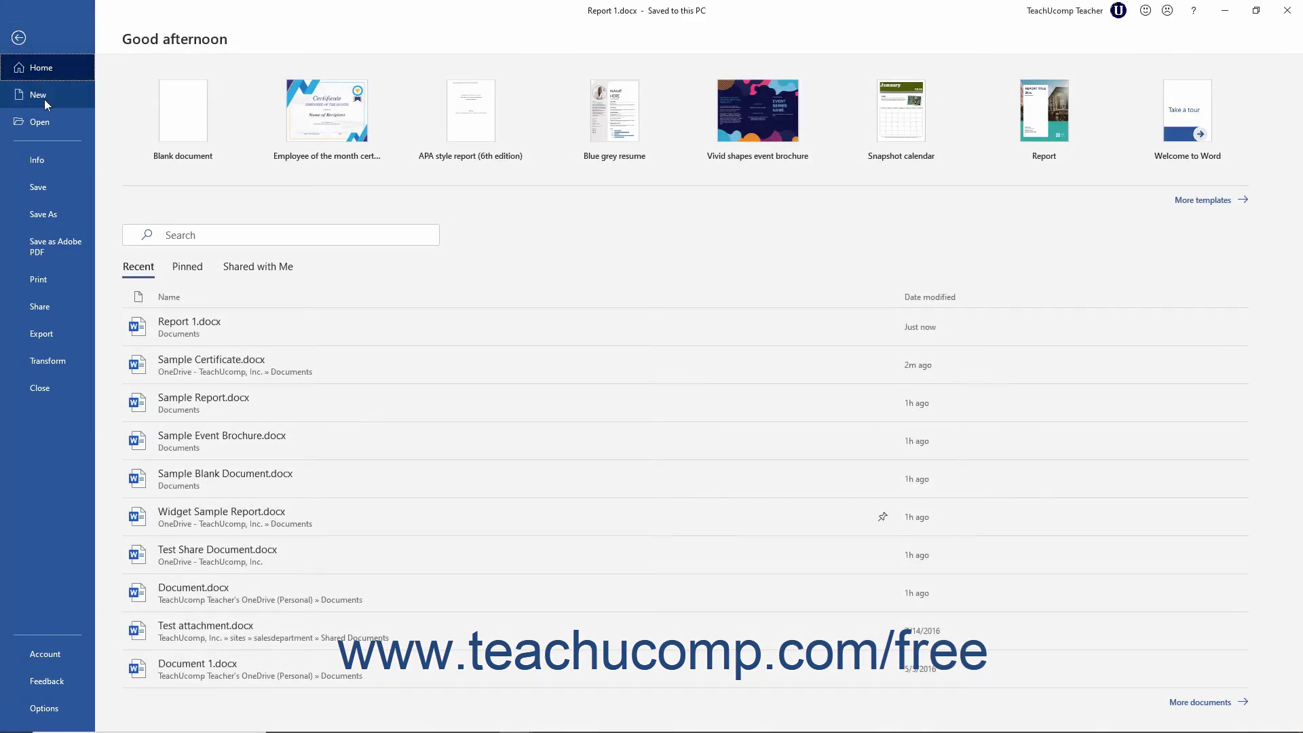
{"action": "left_click", "coordinate": [152, 359]}
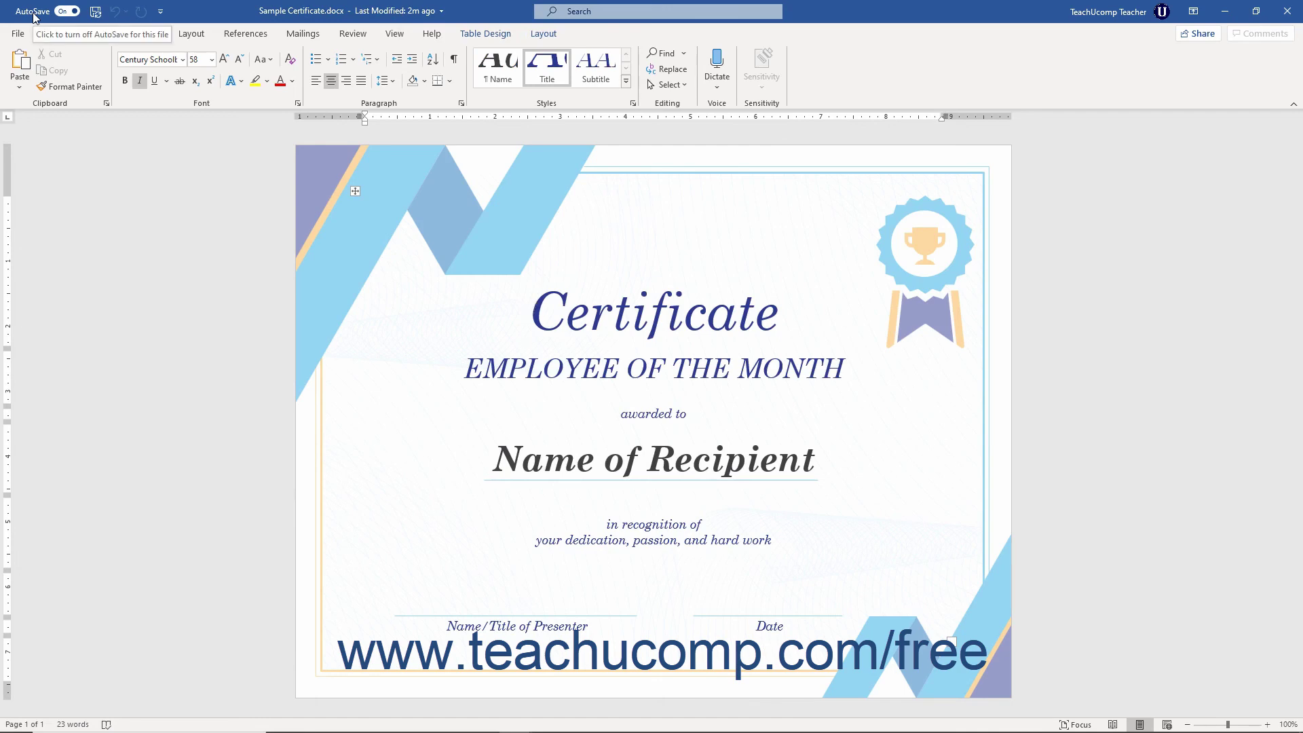
{"action": "left_click", "coordinate": [22, 33]}
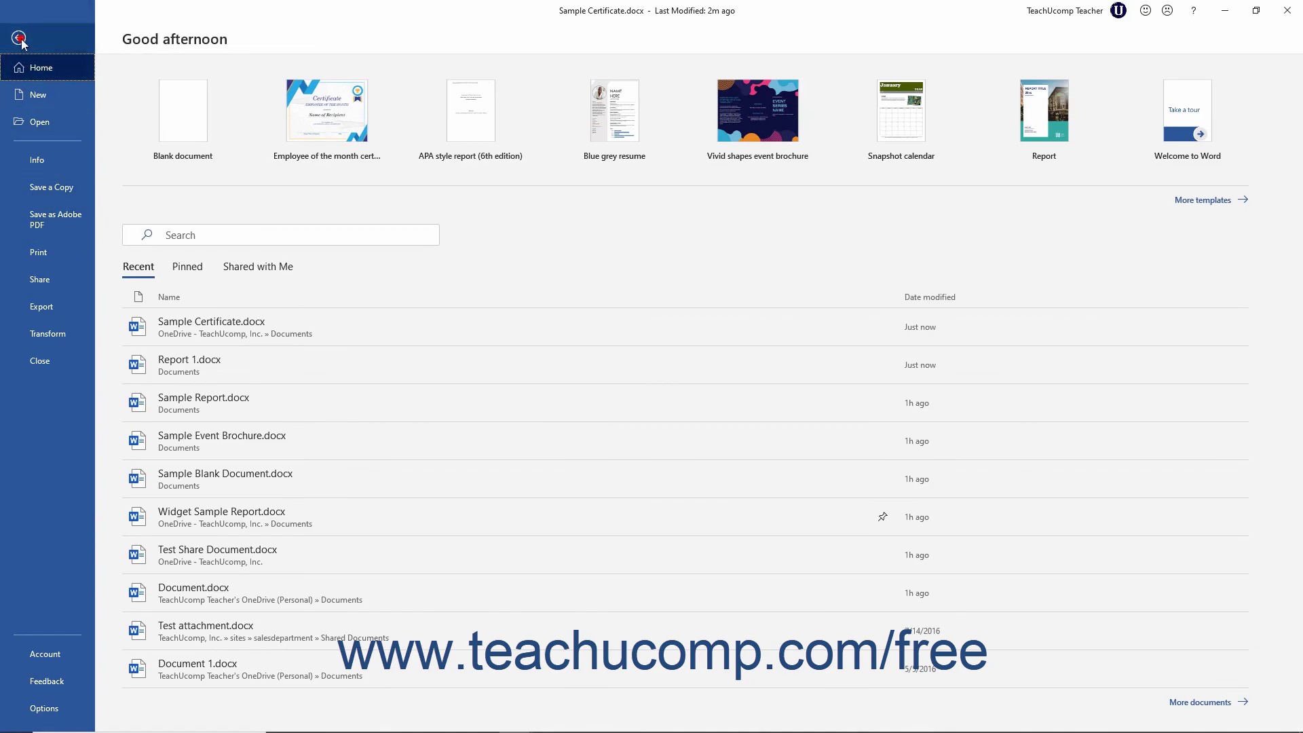
{"action": "left_click", "coordinate": [19, 37]}
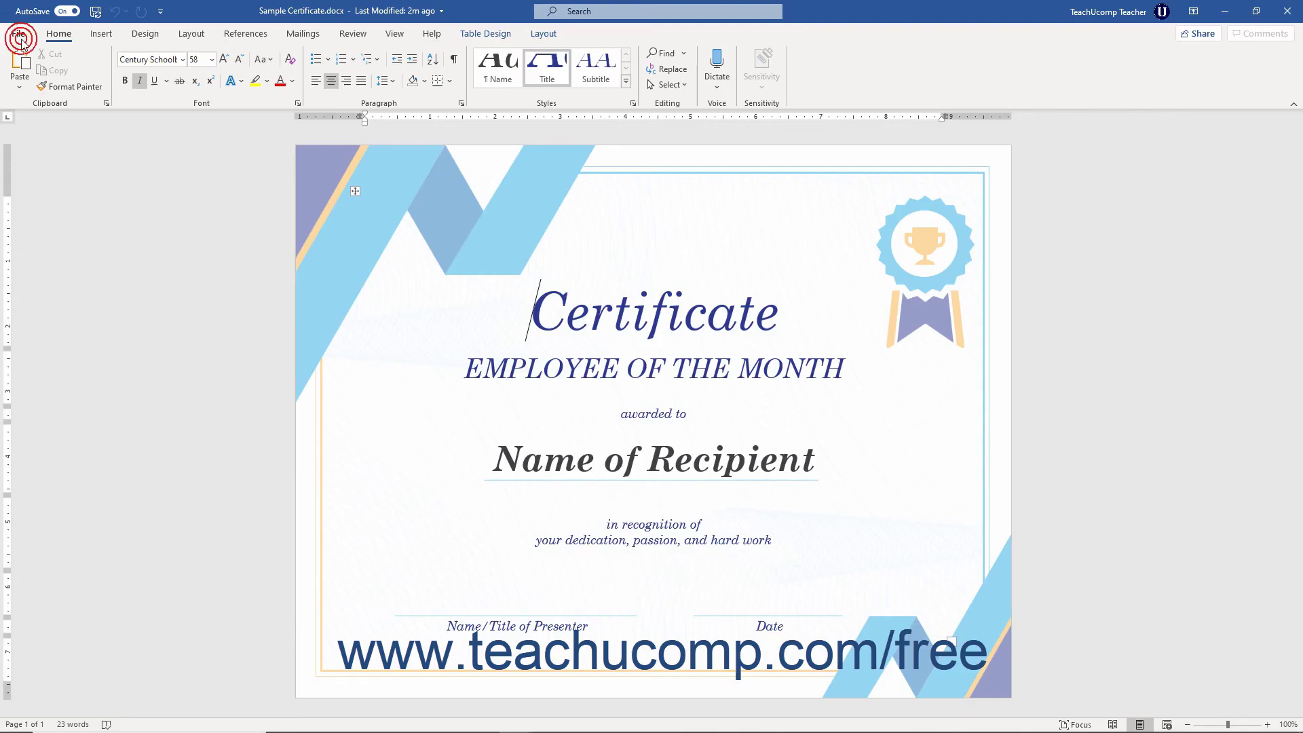
{"action": "left_click", "coordinate": [95, 12]}
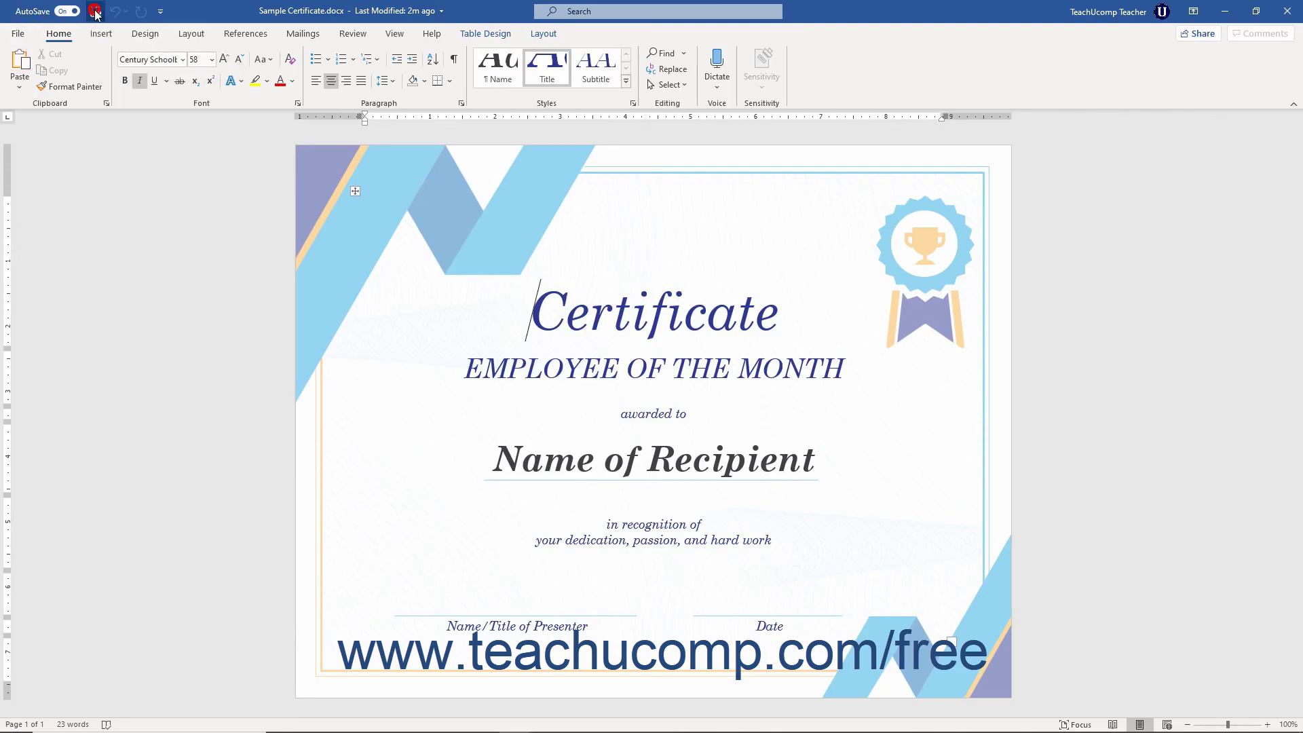